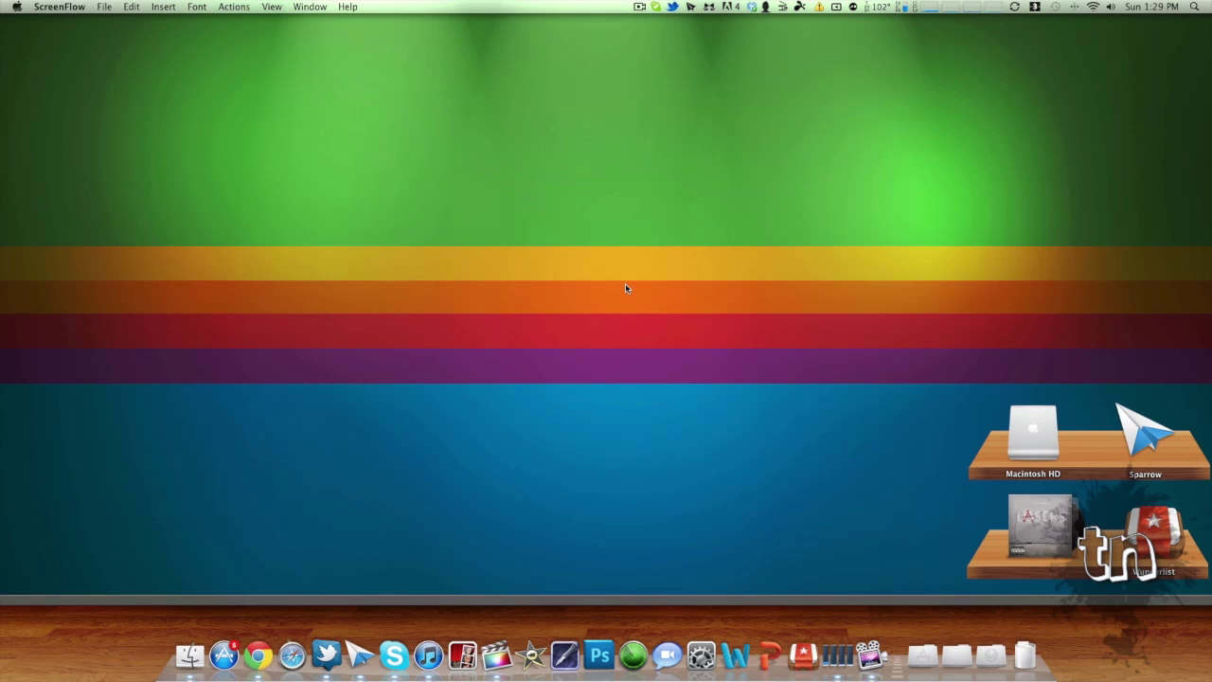
- Launch Photoshop, dismiss the HDR Efex Pro panel, and start a new document
click(599, 652)
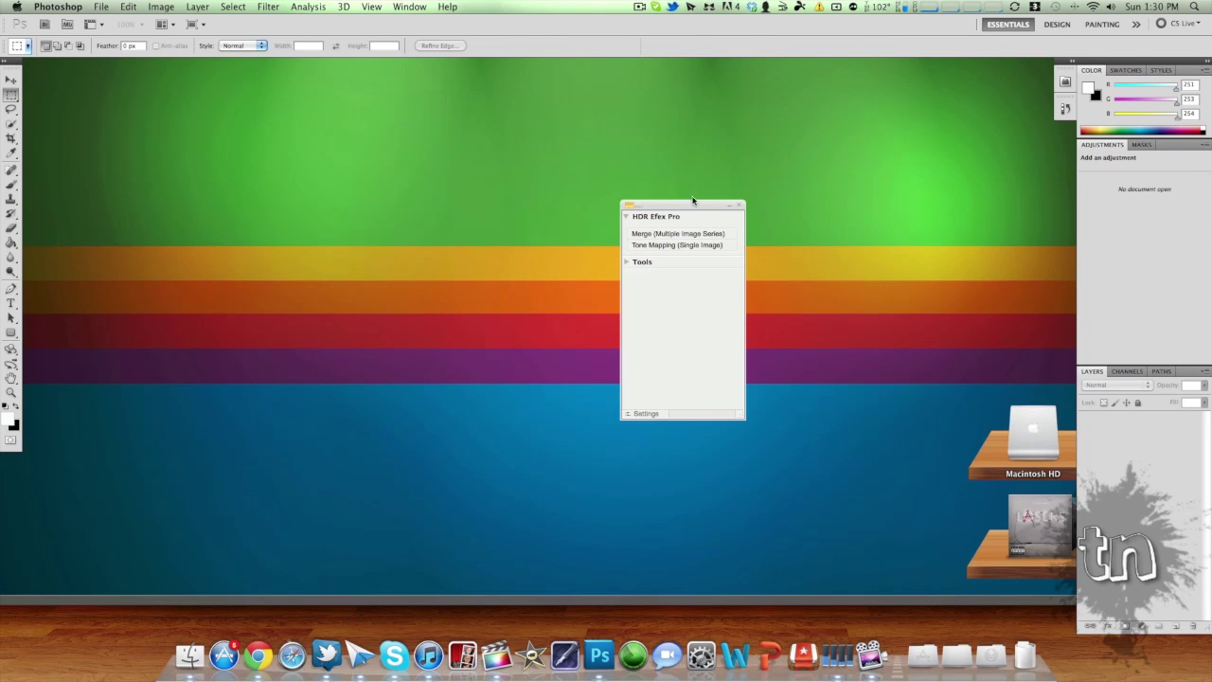
click(739, 205)
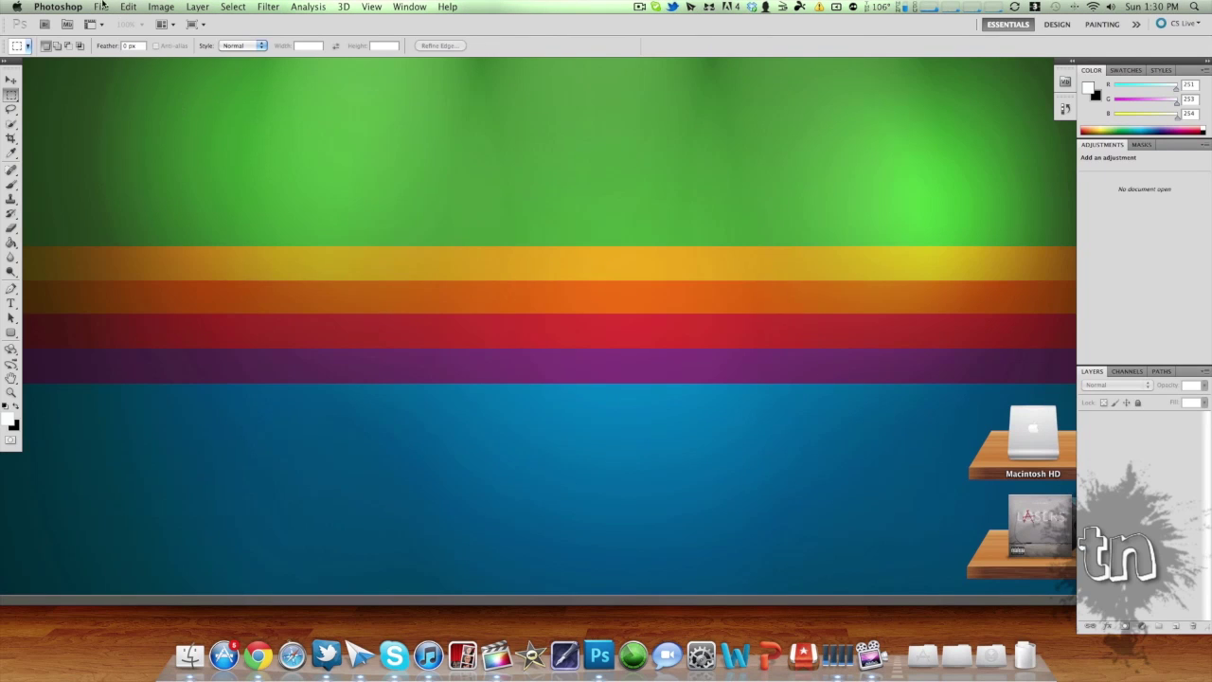
click(103, 7)
click(121, 25)
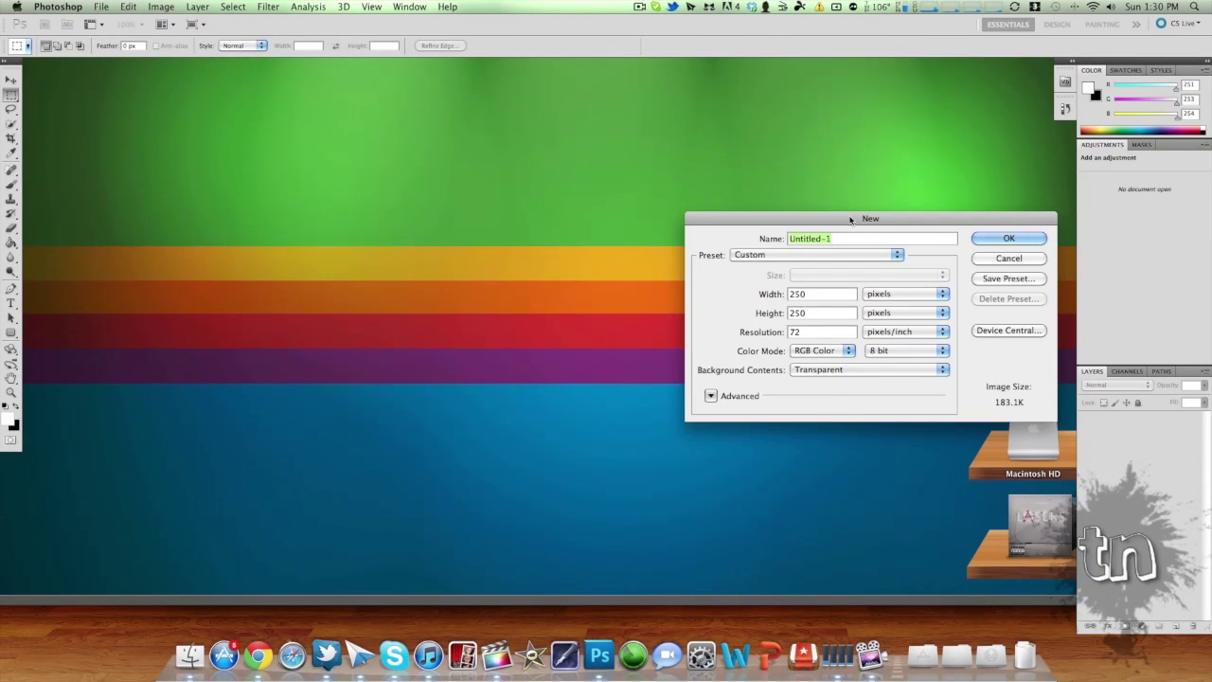
- Set the new document to 250 × 250 pixels with a transparent background
drag(851, 220, 510, 162)
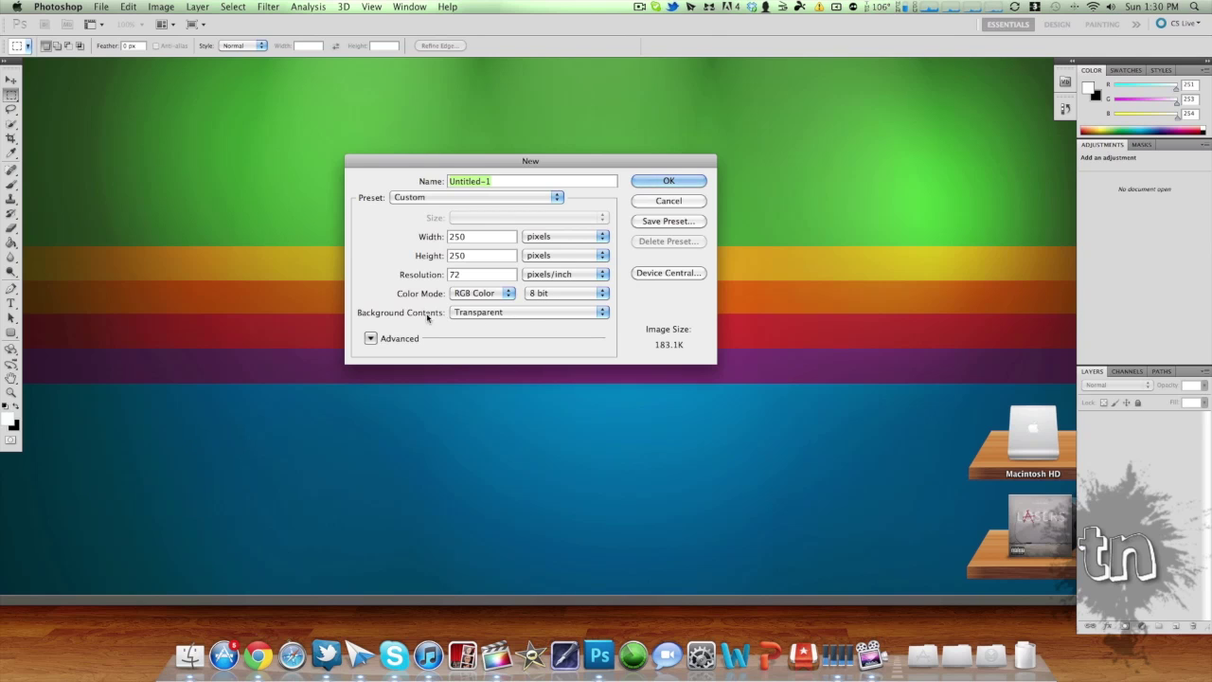
click(524, 315)
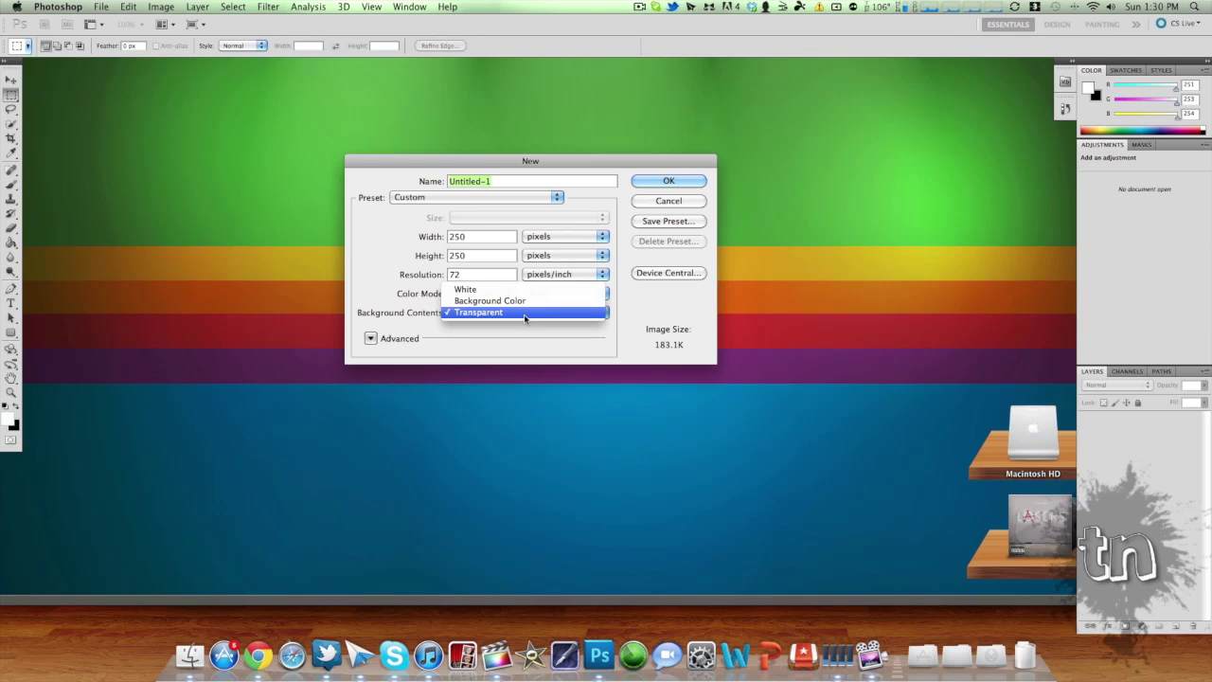
click(525, 315)
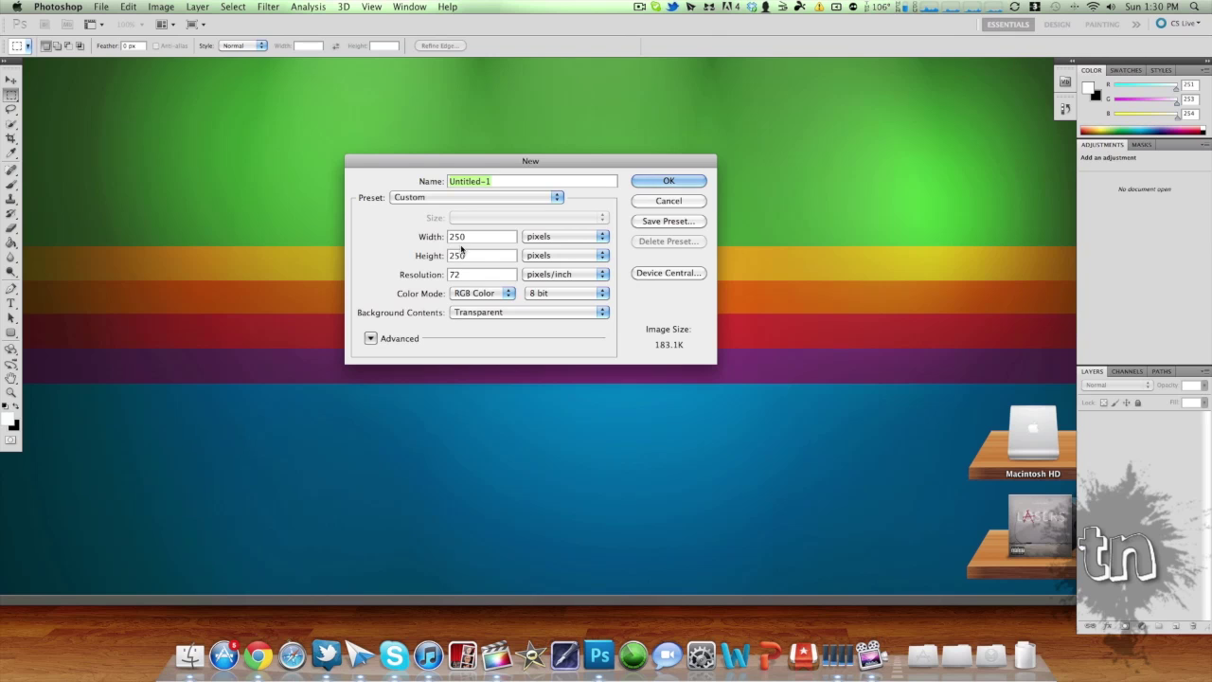
double_click(468, 237)
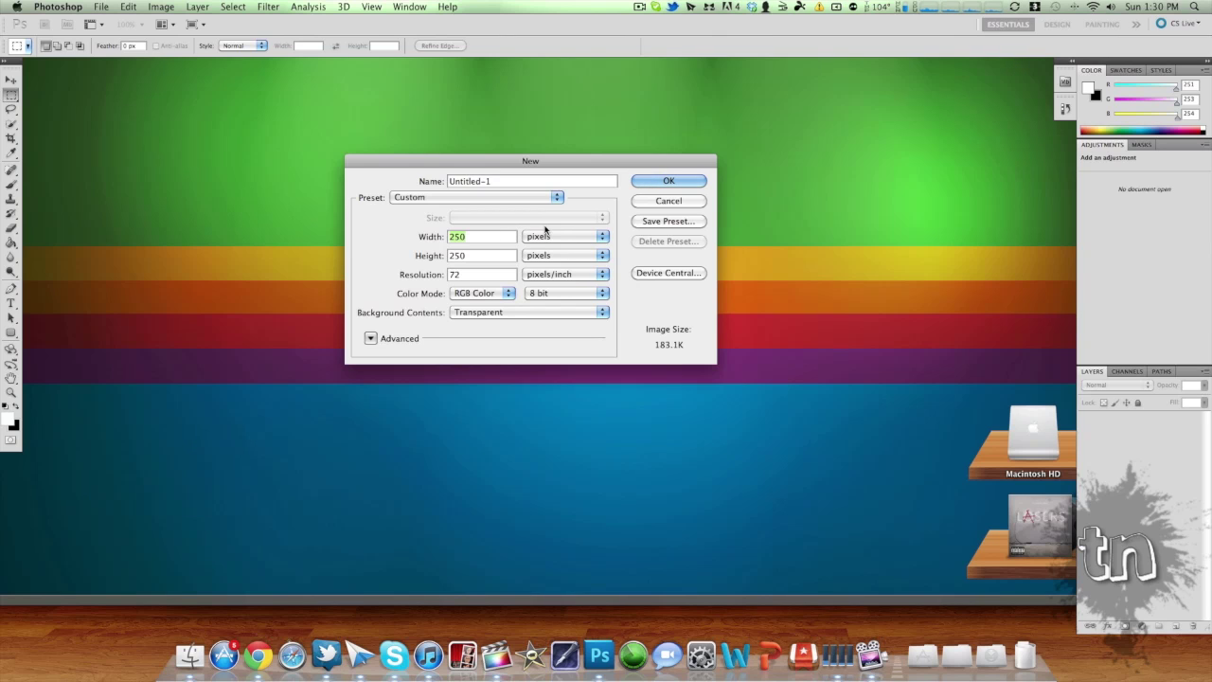
- Create the transparent document, enlarge its window, and pick the Brush tool with a 246 px splatter tip
click(679, 184)
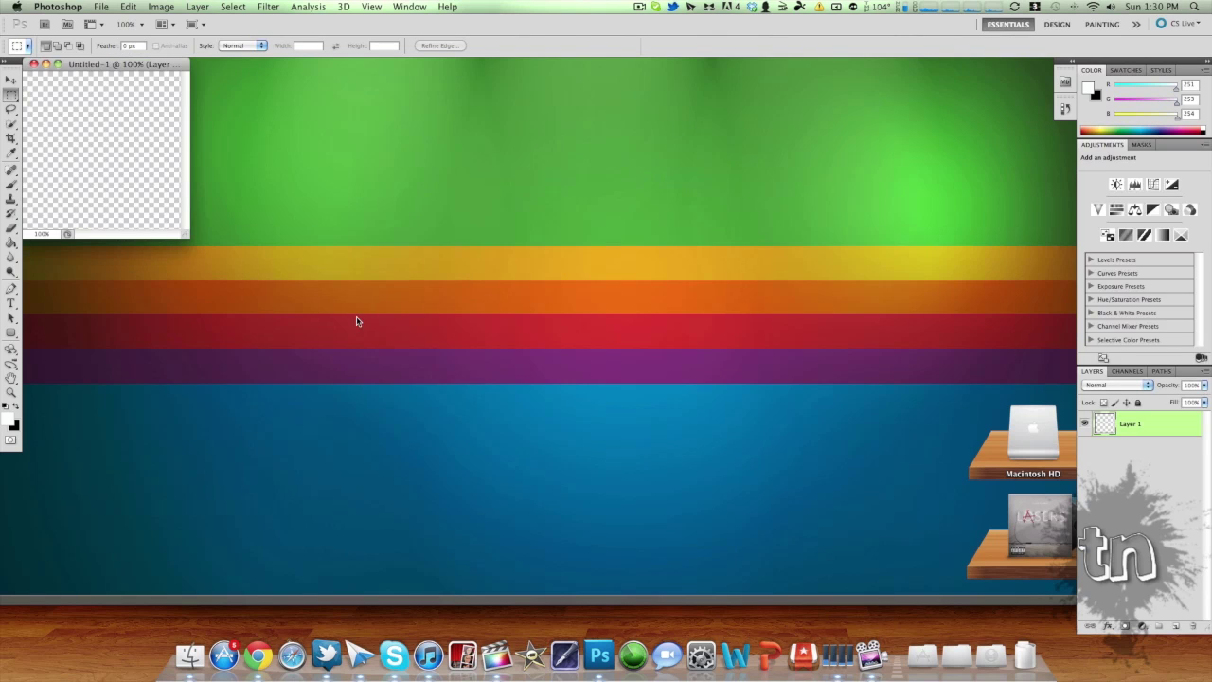
drag(180, 239, 266, 282)
drag(196, 73, 239, 74)
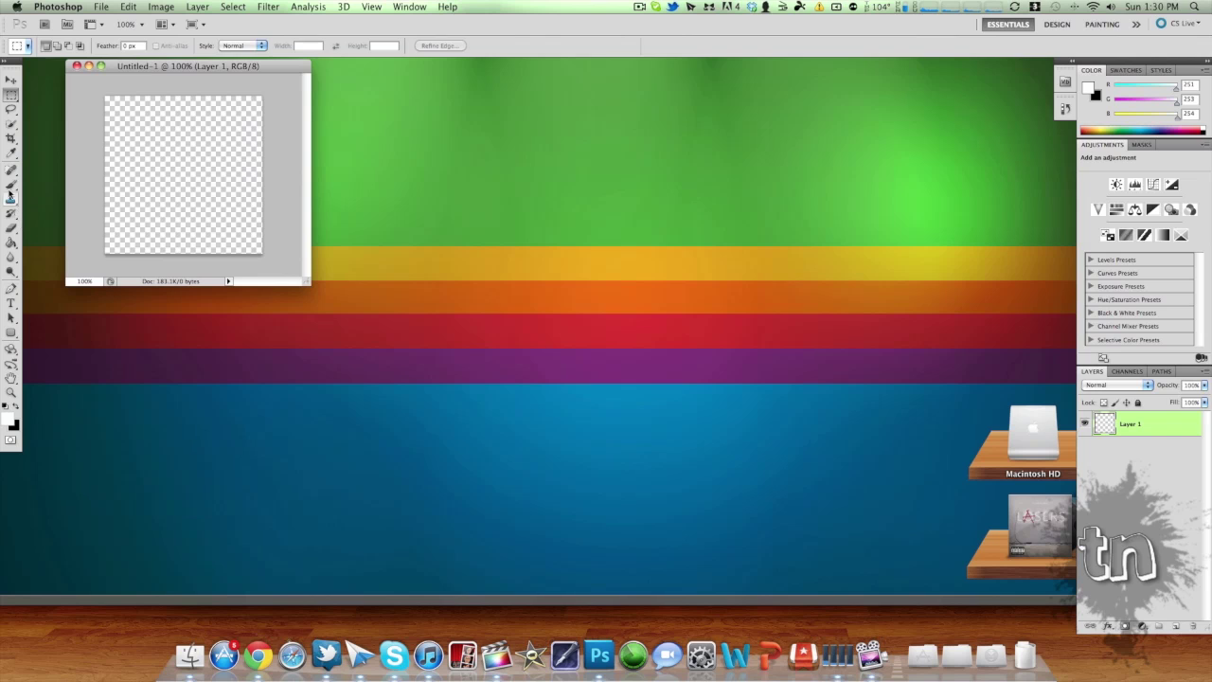
click(10, 185)
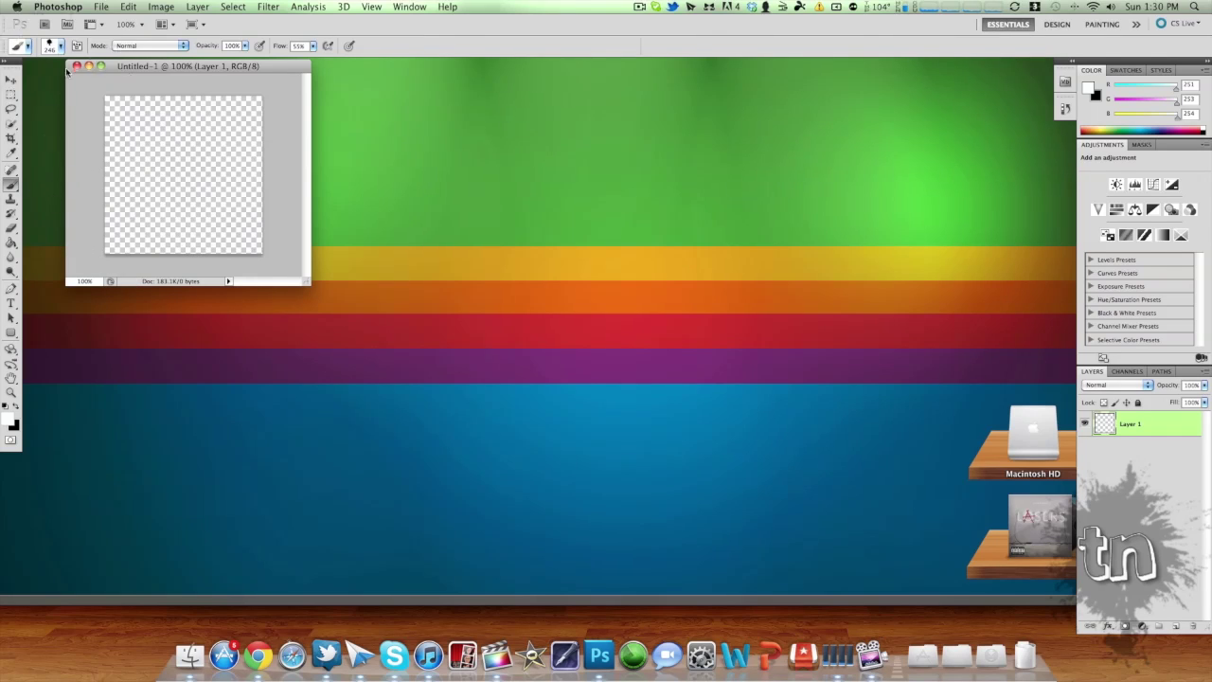
click(62, 46)
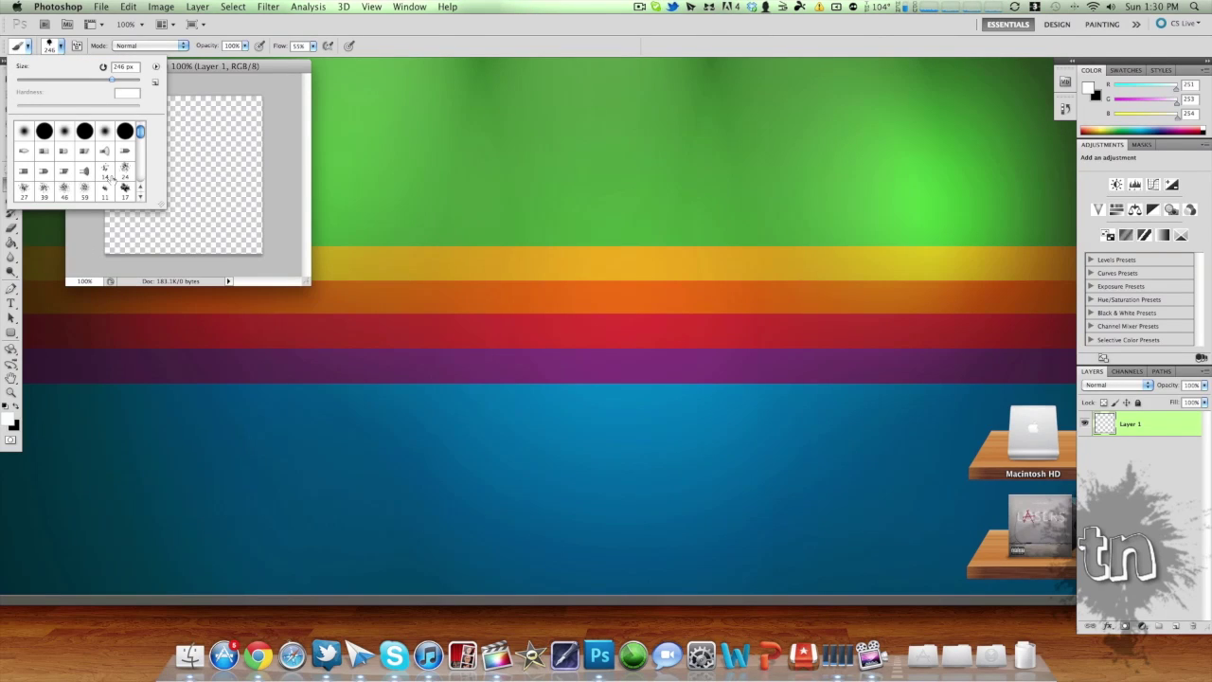
click(188, 72)
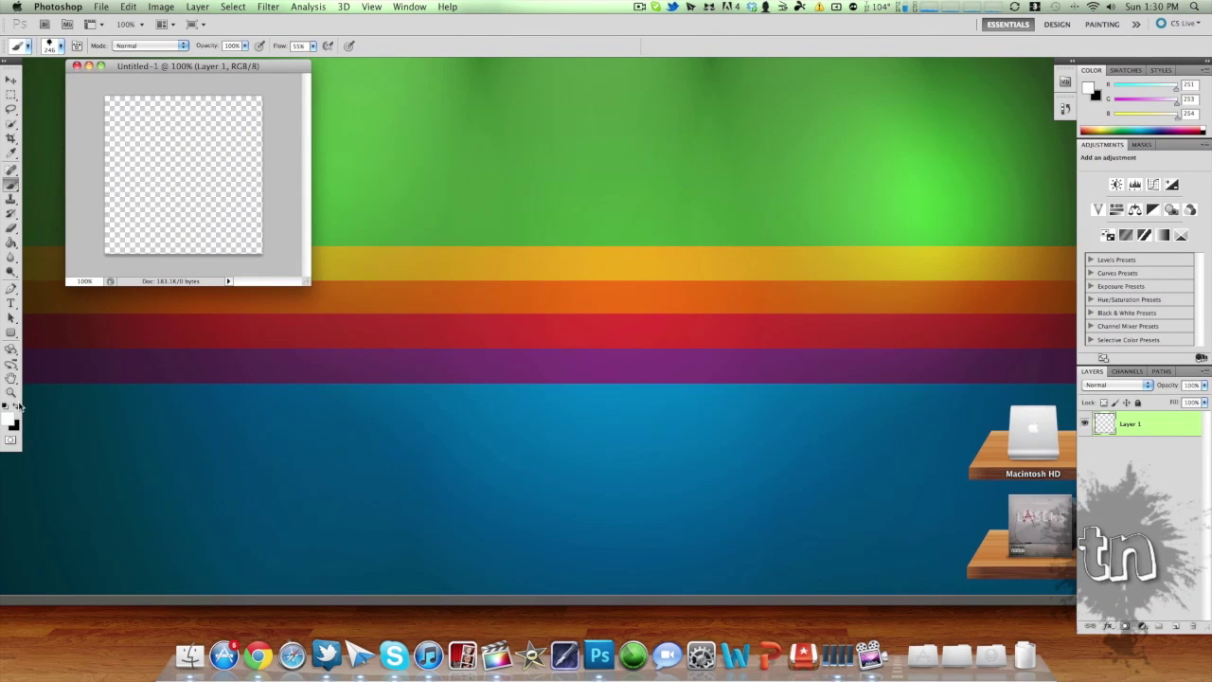
- With black as the foreground colour, stamp a single grey splatter onto the canvas
click(17, 404)
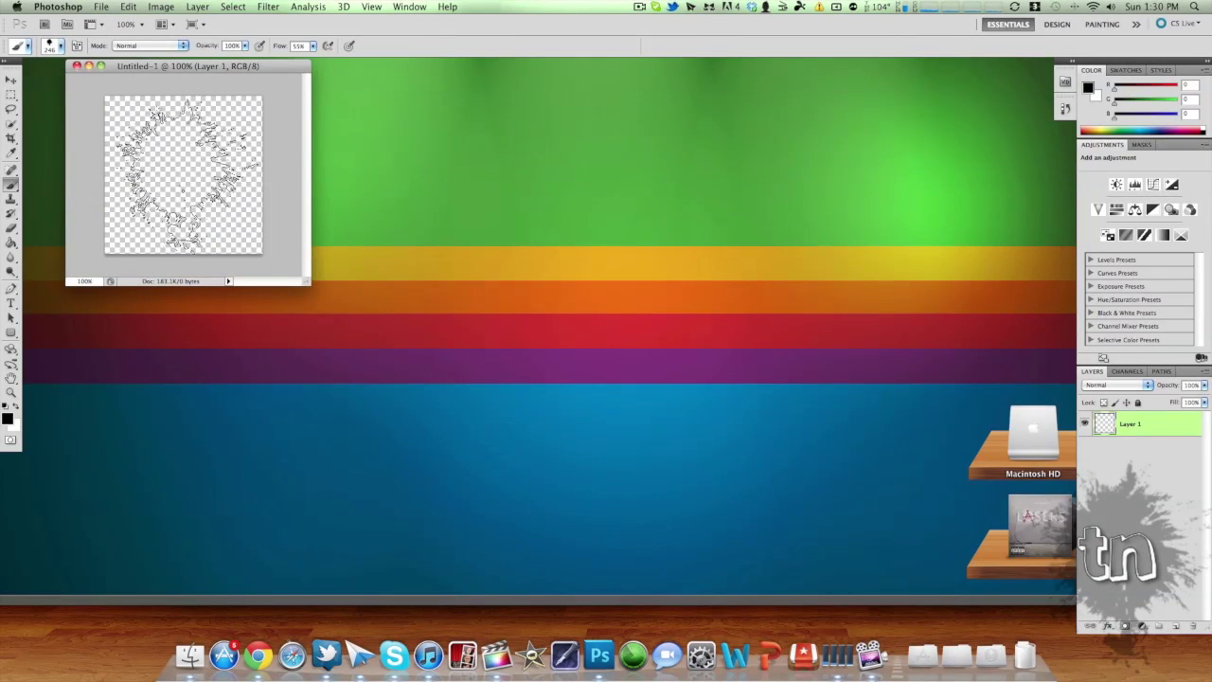
click(182, 185)
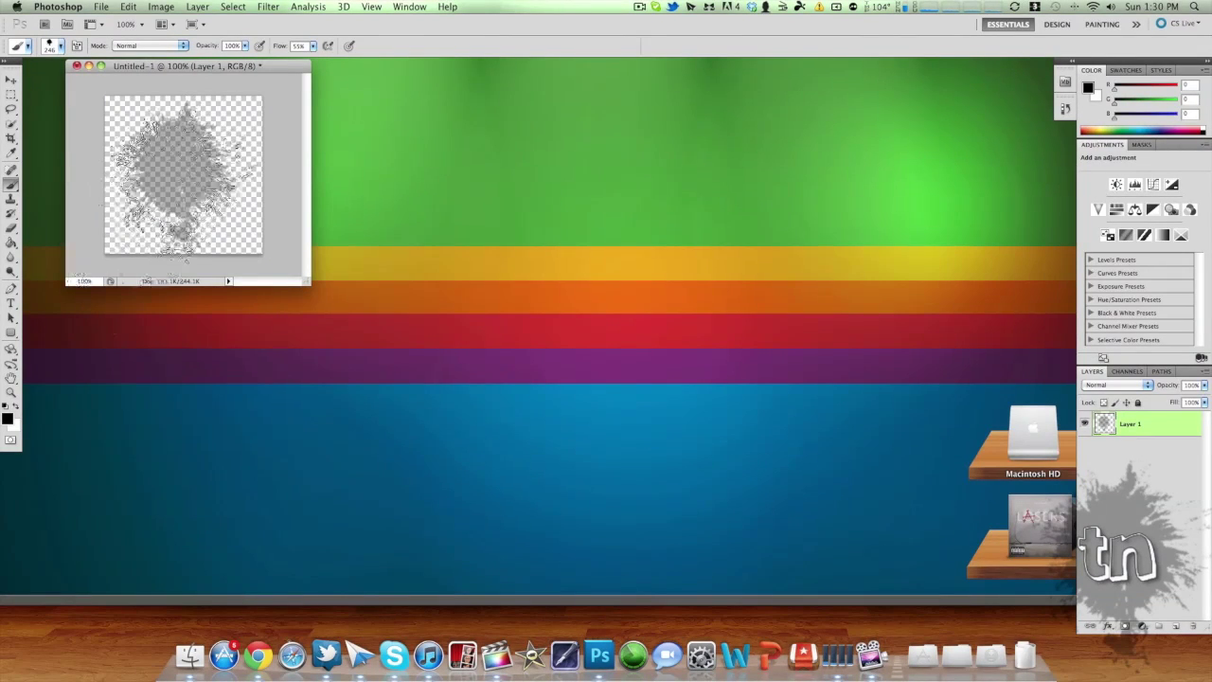
click(182, 178)
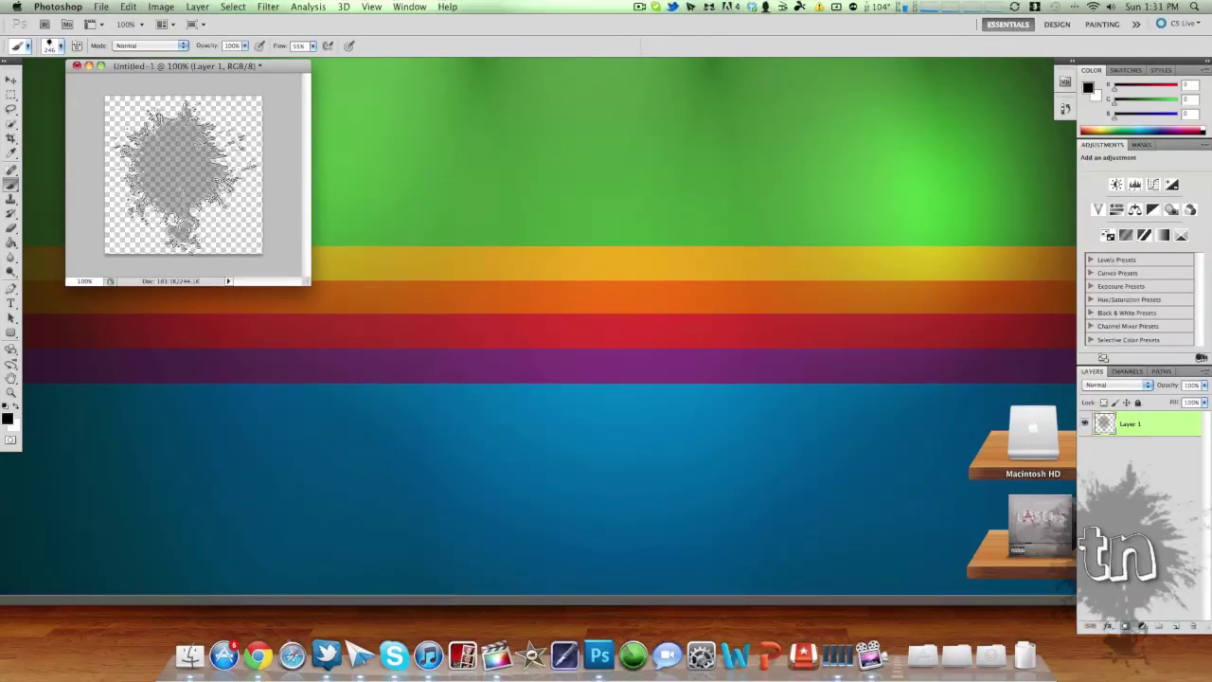
key(super+z)
- Type 'tn' on a new layer over the splatter and nudge it slightly left
click(12, 303)
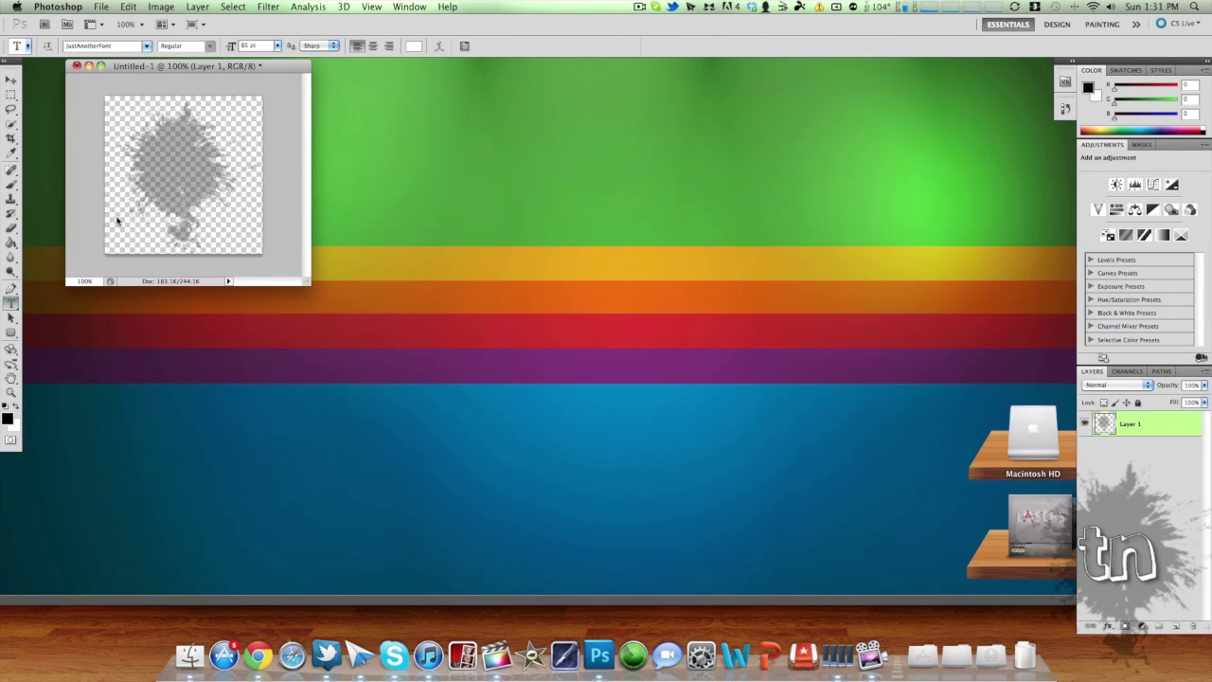
click(1174, 626)
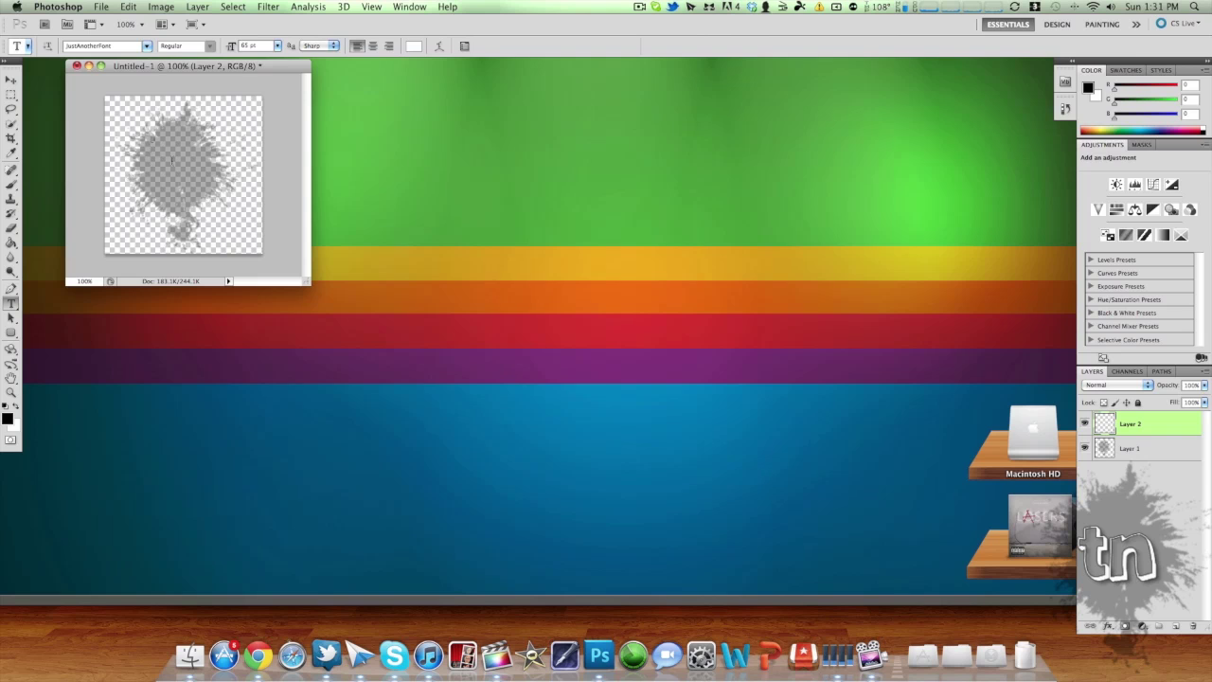
drag(150, 137, 212, 195)
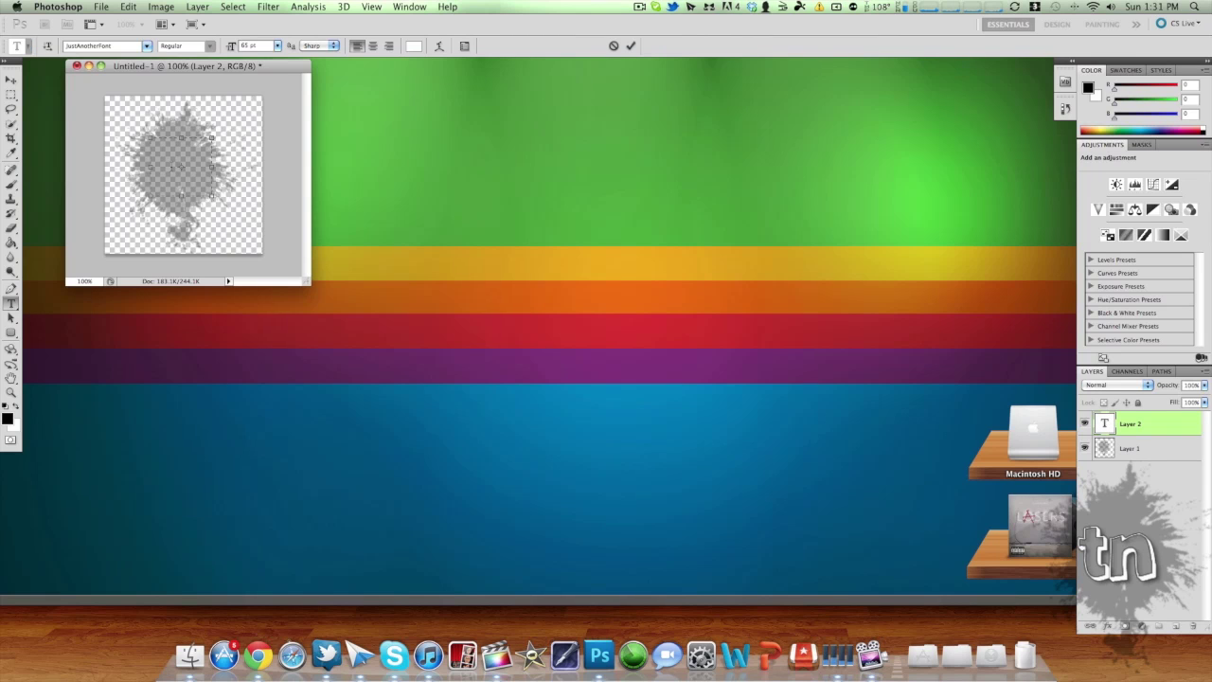
text(tn)
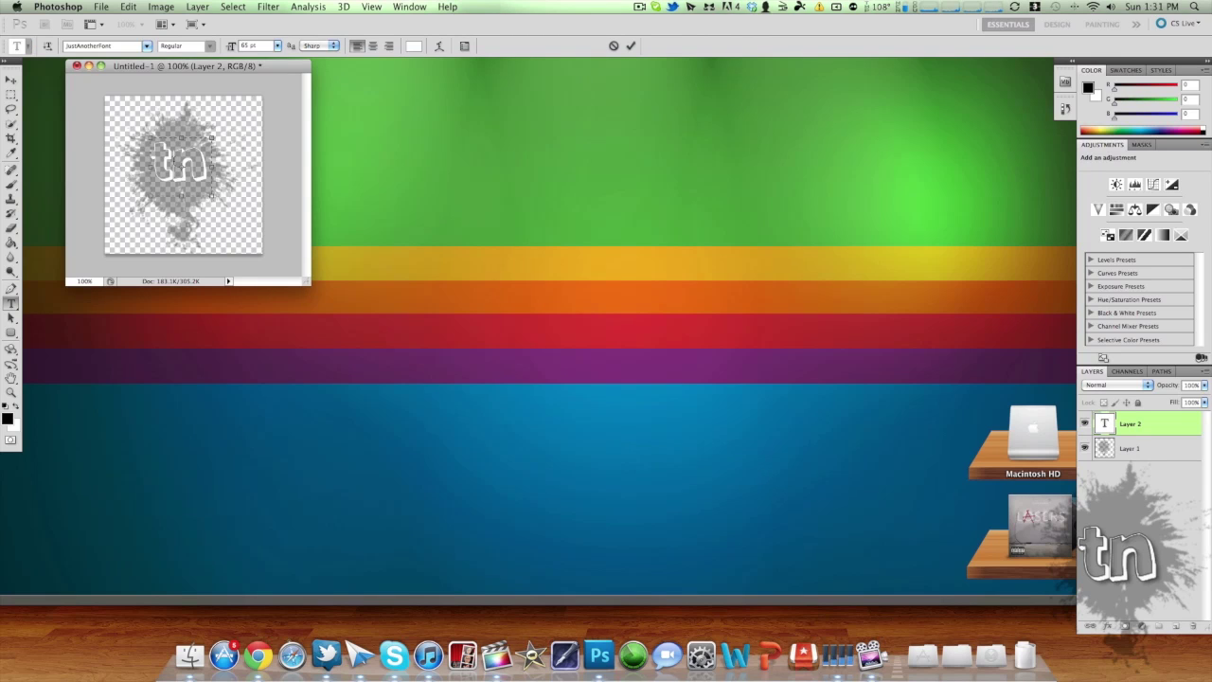
click(11, 79)
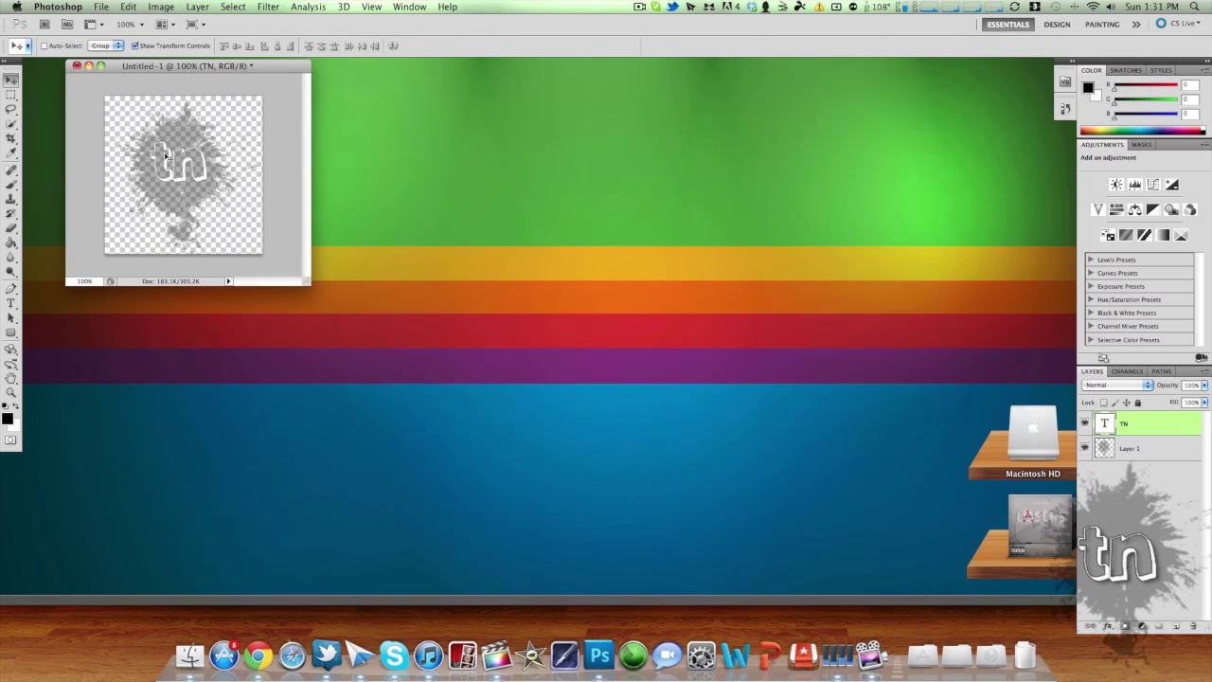
key(Left)
key(Left)
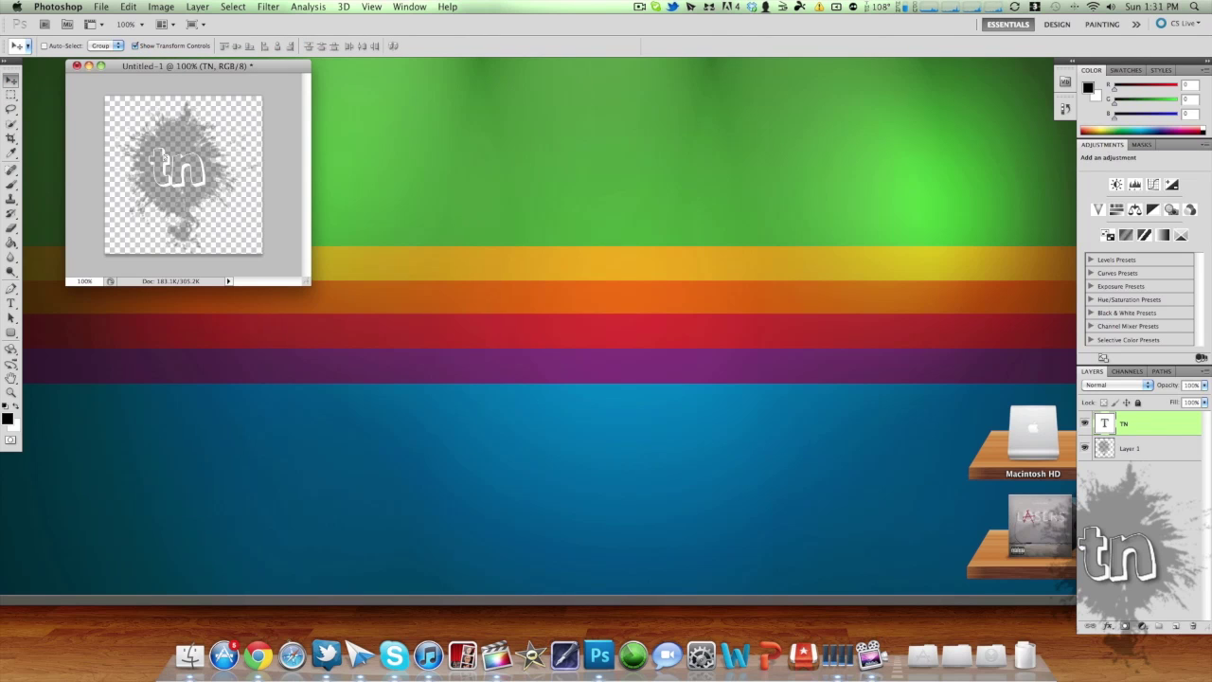
click(163, 186)
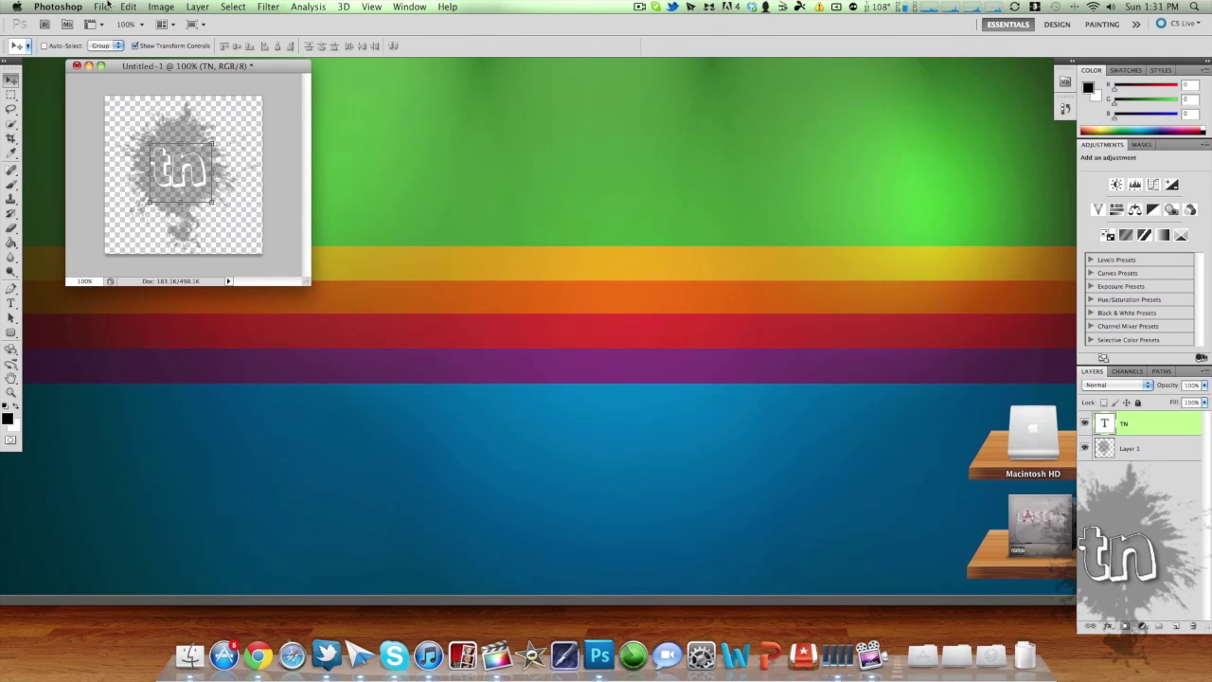
- Quit Photoshop without saving and launch Final Cut Pro
click(102, 7)
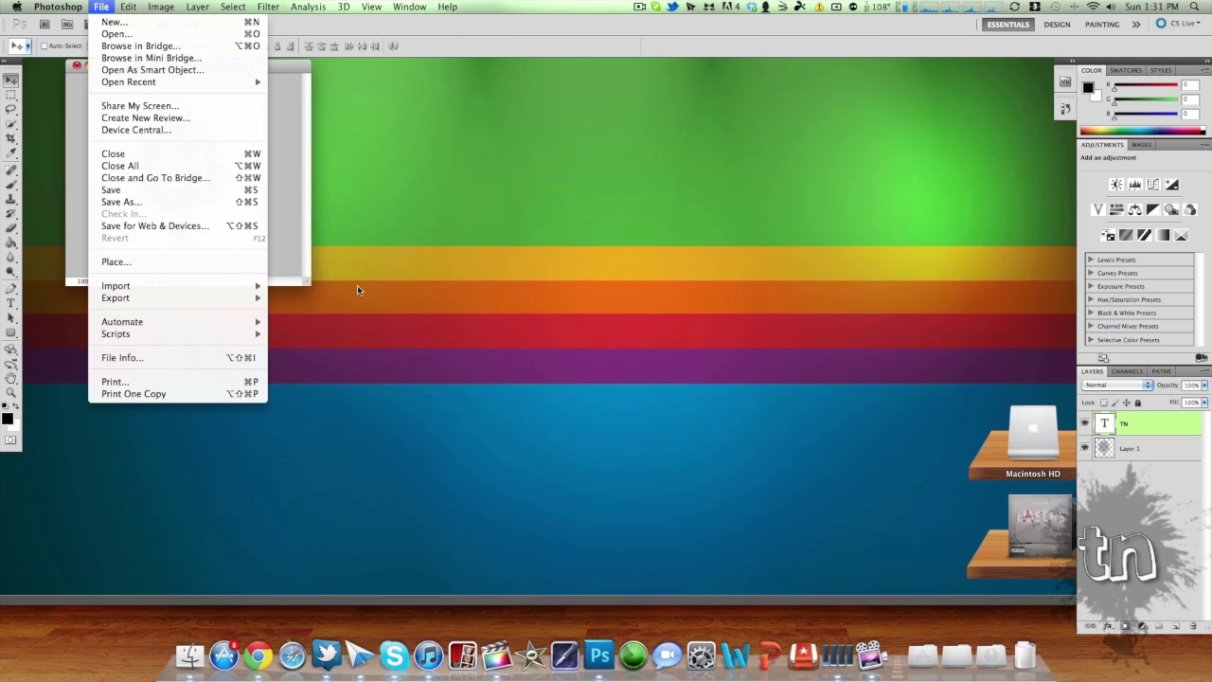
click(294, 215)
key(super+q)
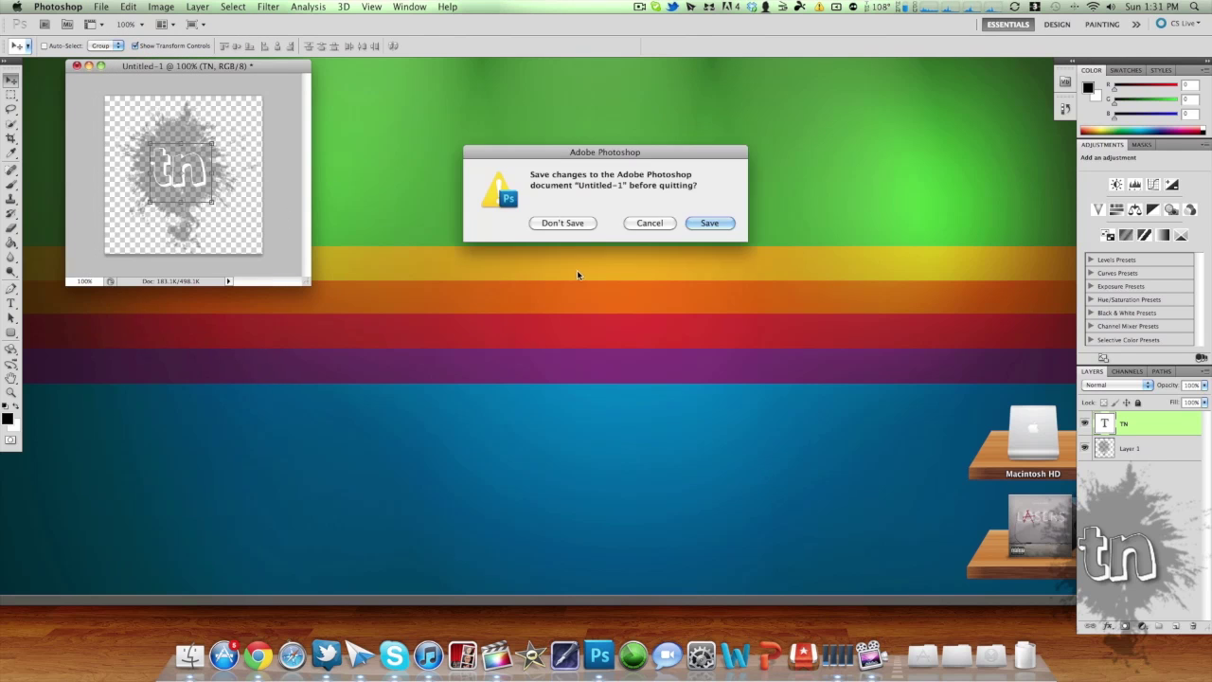
key(super+d)
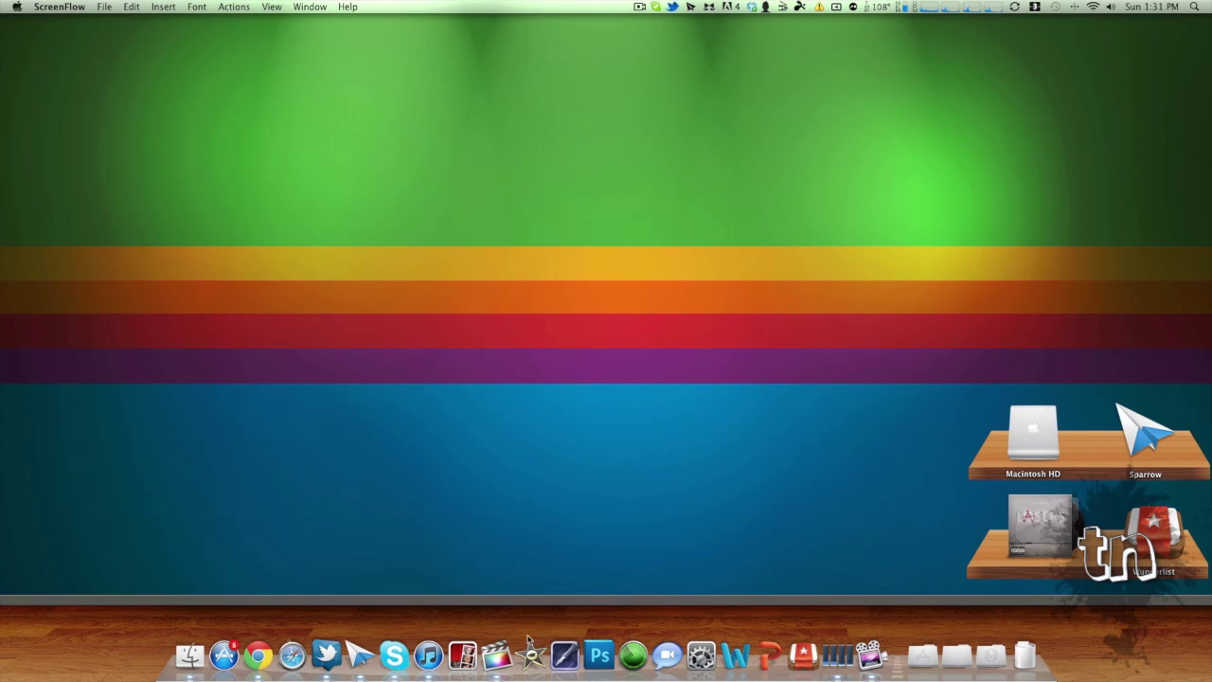
click(496, 656)
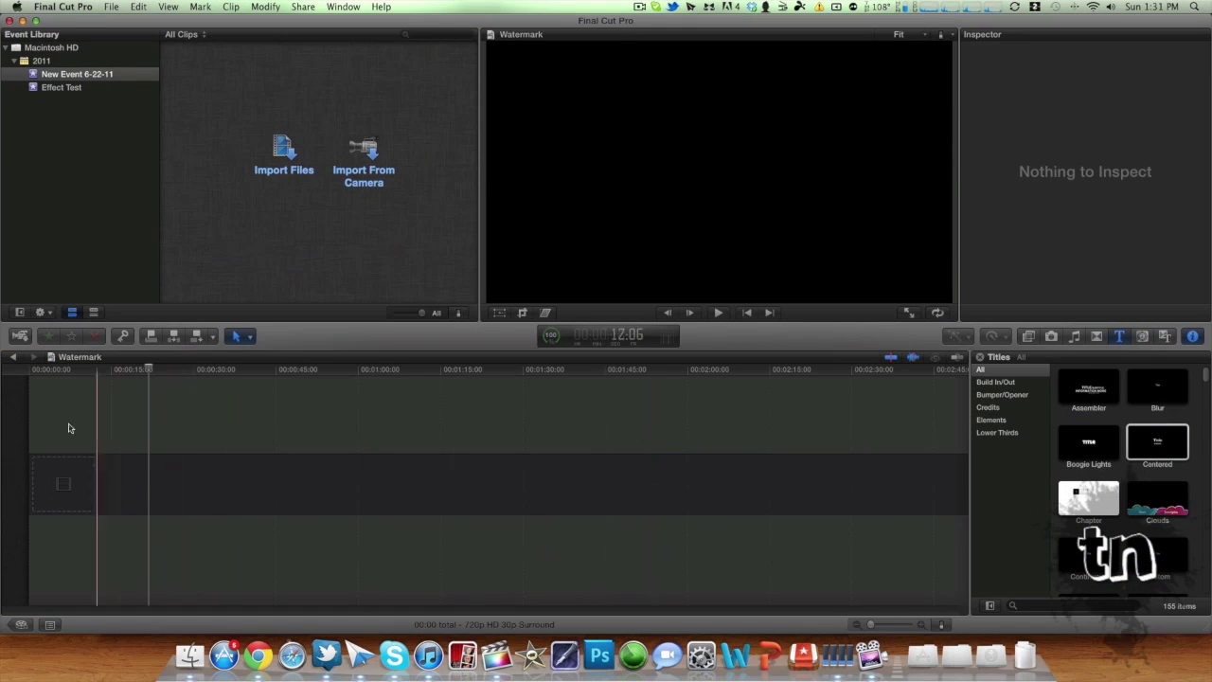
click(34, 369)
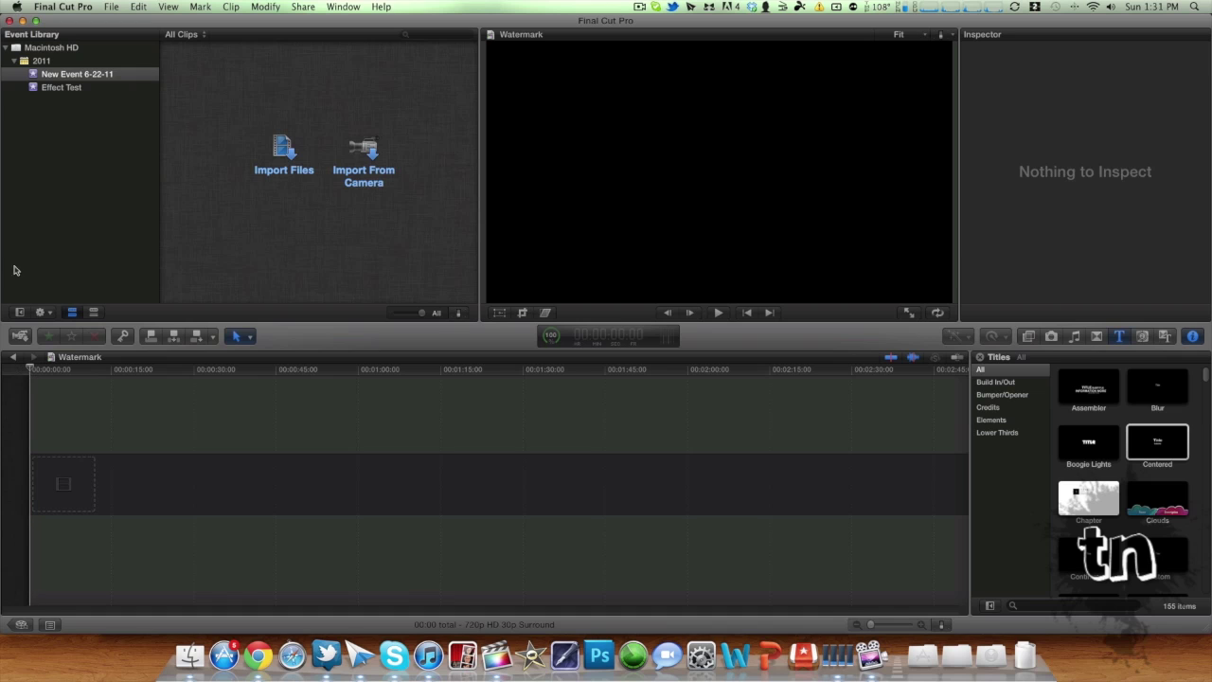
- Create a new Final Cut Pro project named Watermark Test
click(110, 7)
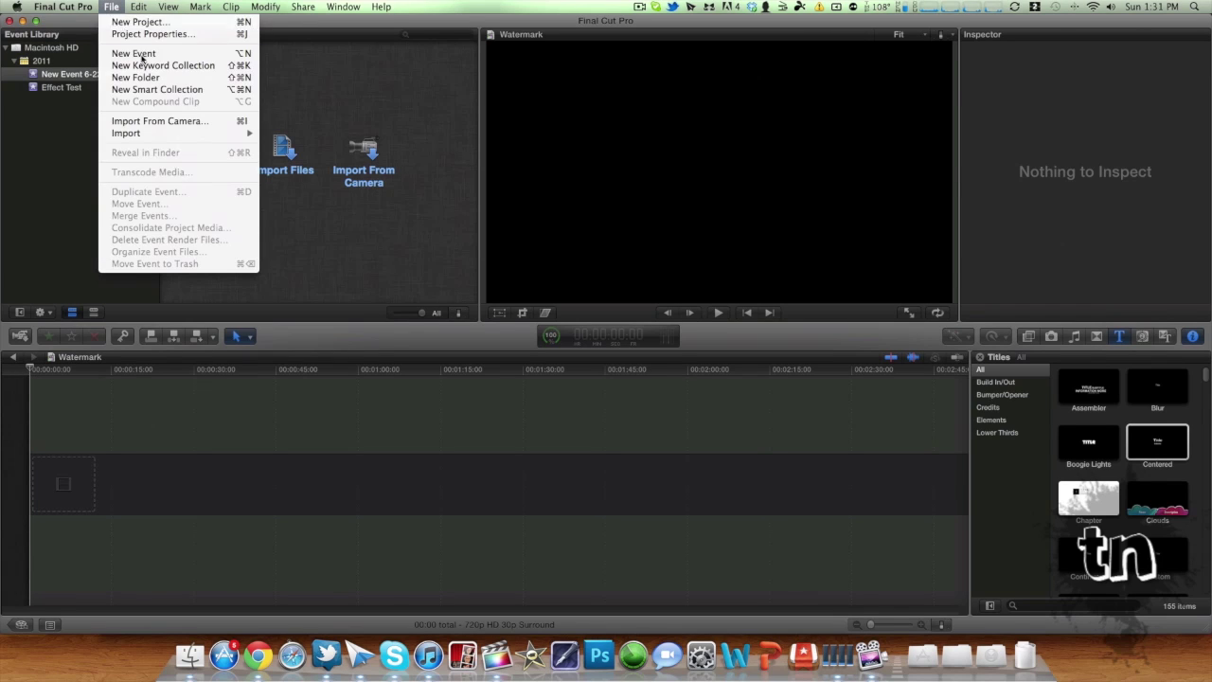
key(super+n)
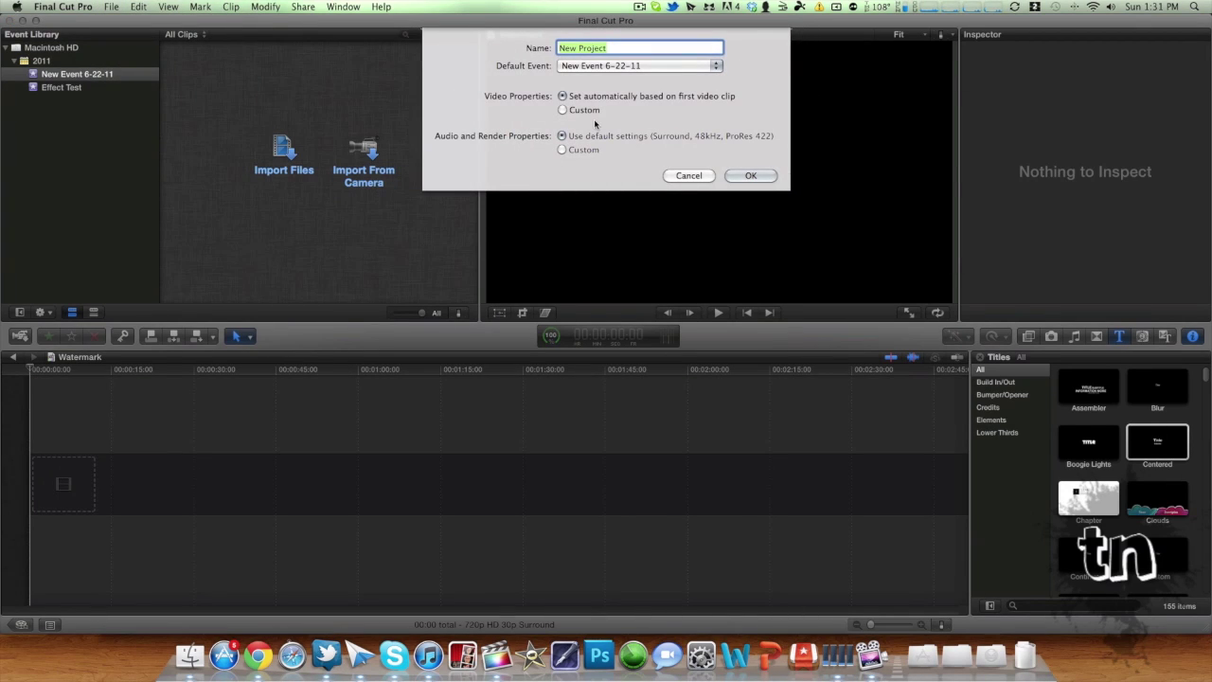
text(Watermark Test)
key(Return)
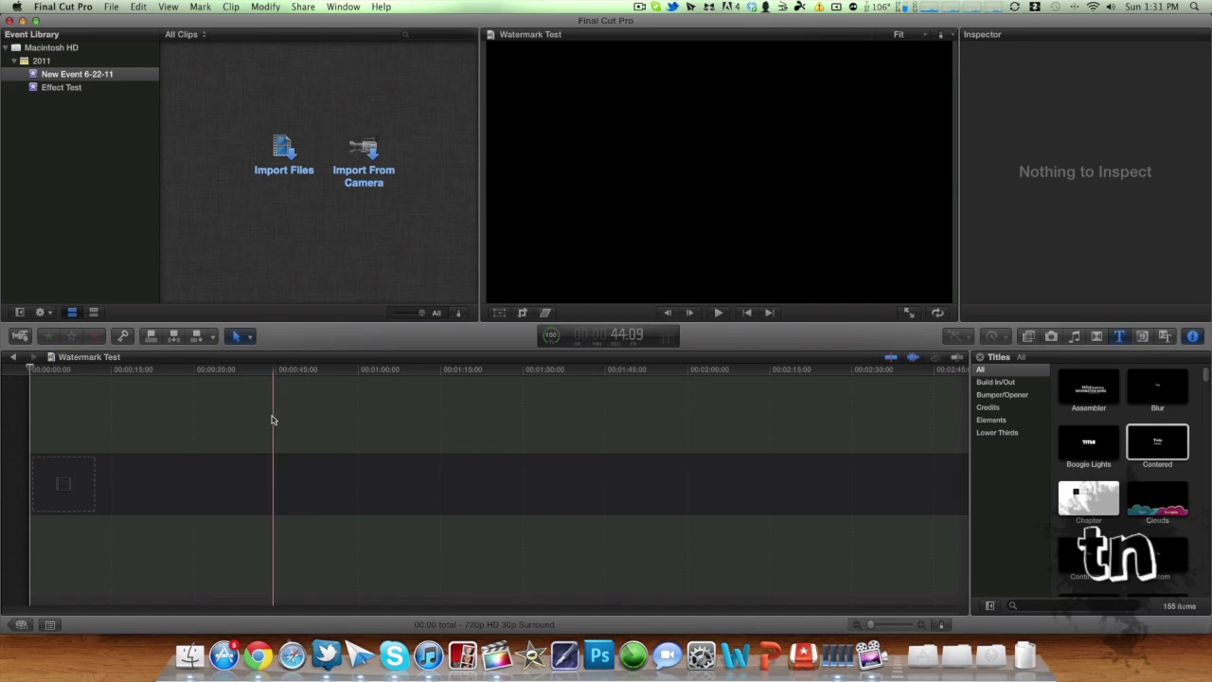
- Open the Import Files window and browse to home > Pictures > Photoshop Materials
click(112, 6)
mouse_move(189, 132)
click(284, 135)
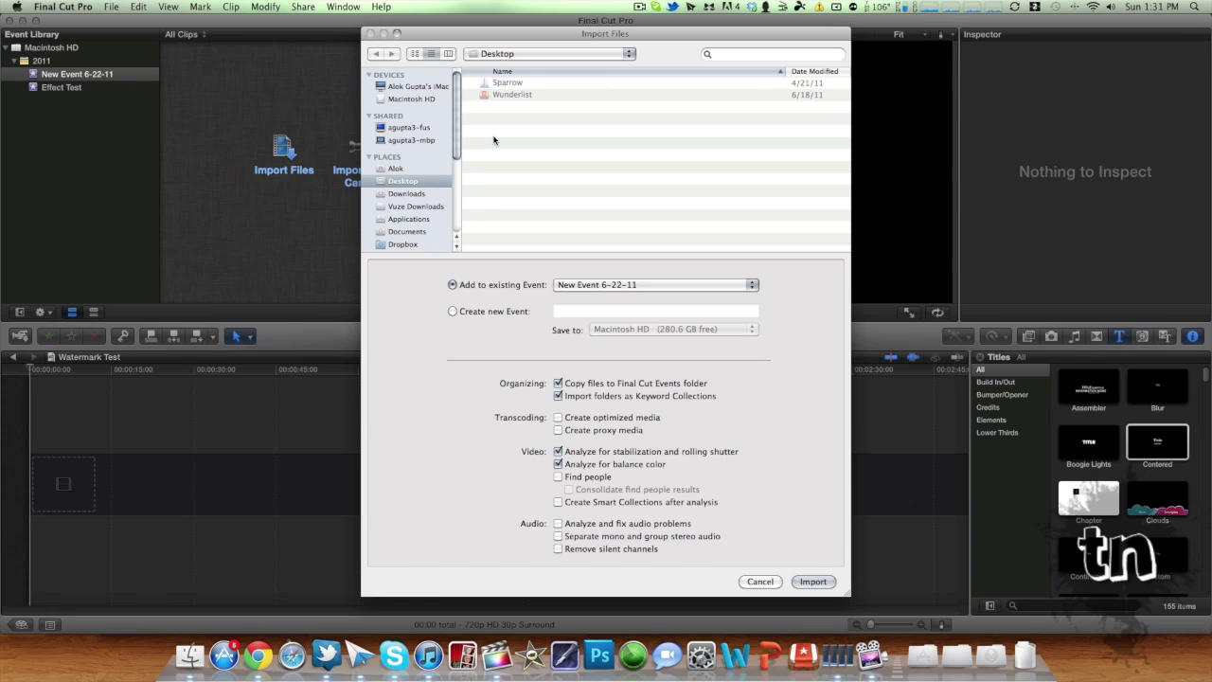
click(396, 169)
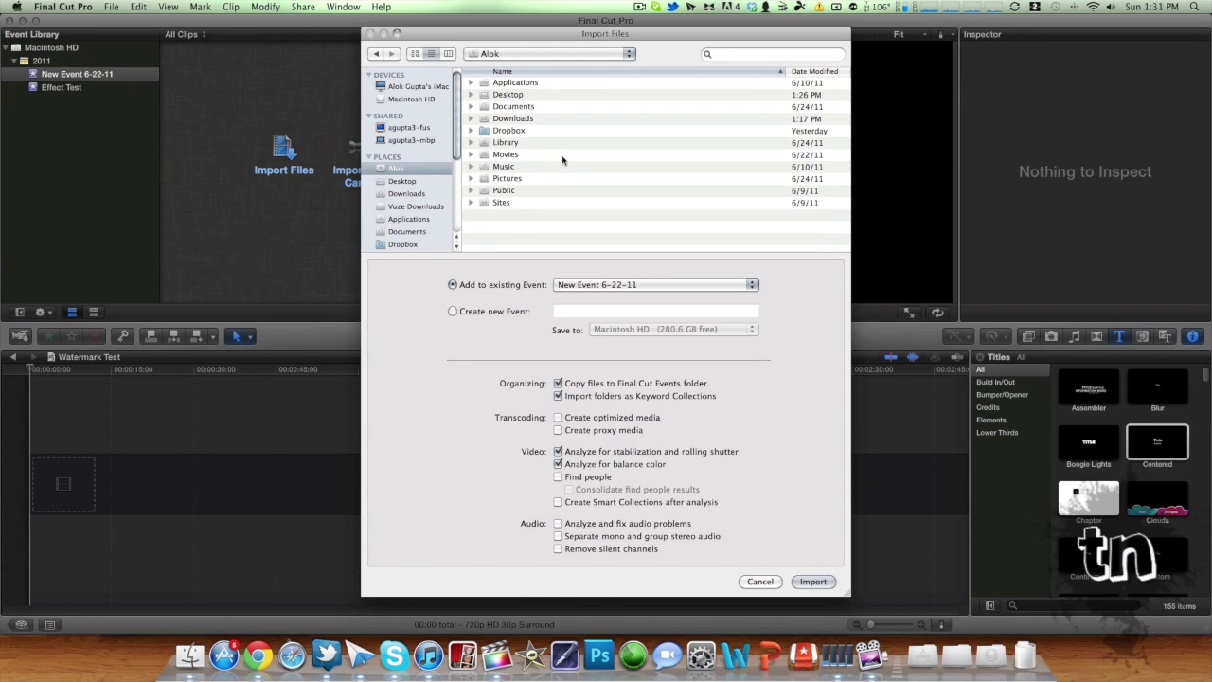
double_click(510, 179)
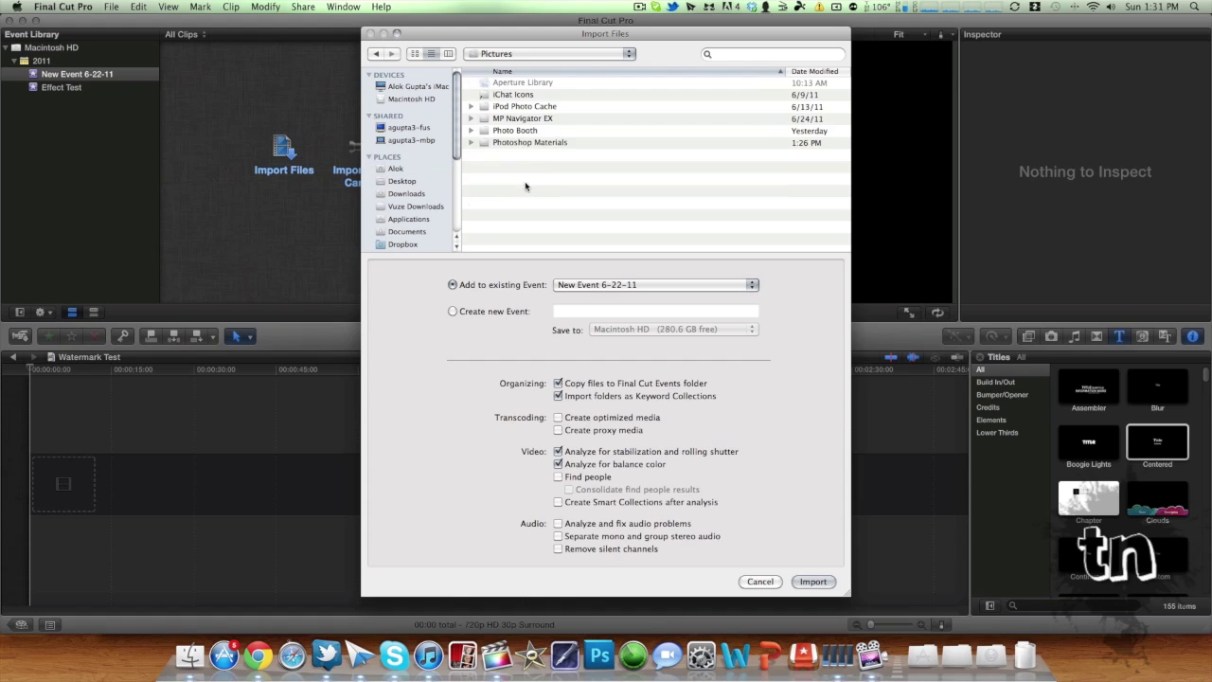
double_click(534, 144)
- Import Watermark.png into the New Event 6-22-11 event
click(520, 117)
double_click(520, 117)
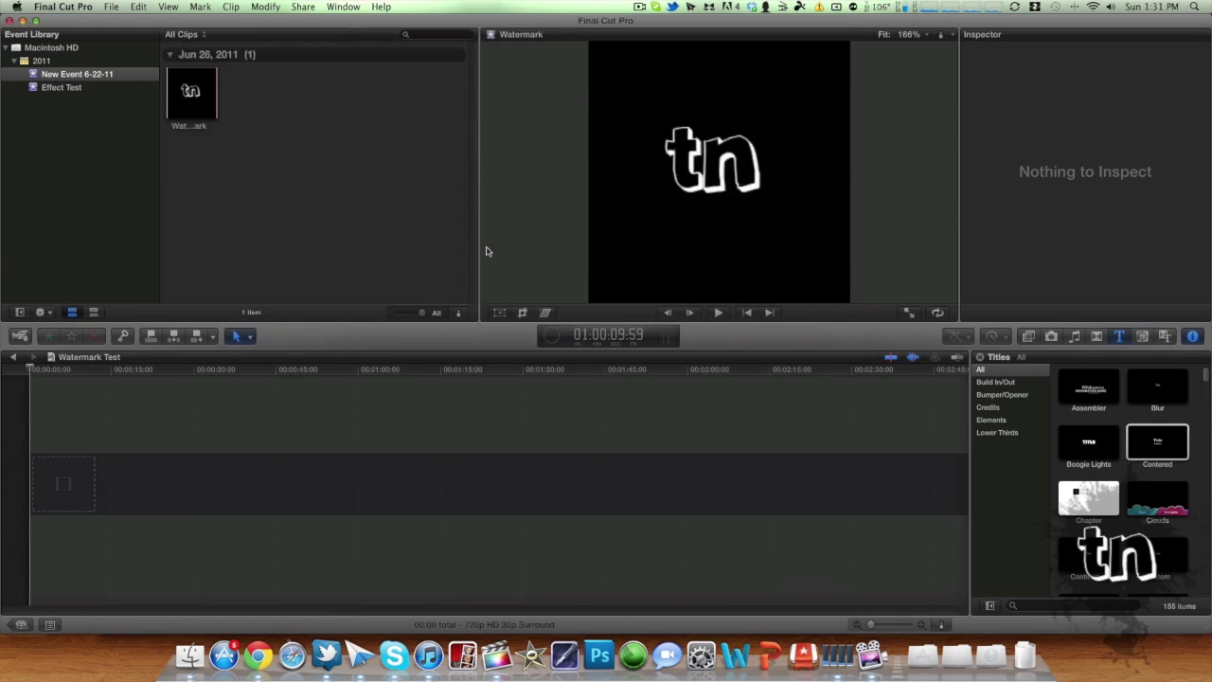
click(185, 103)
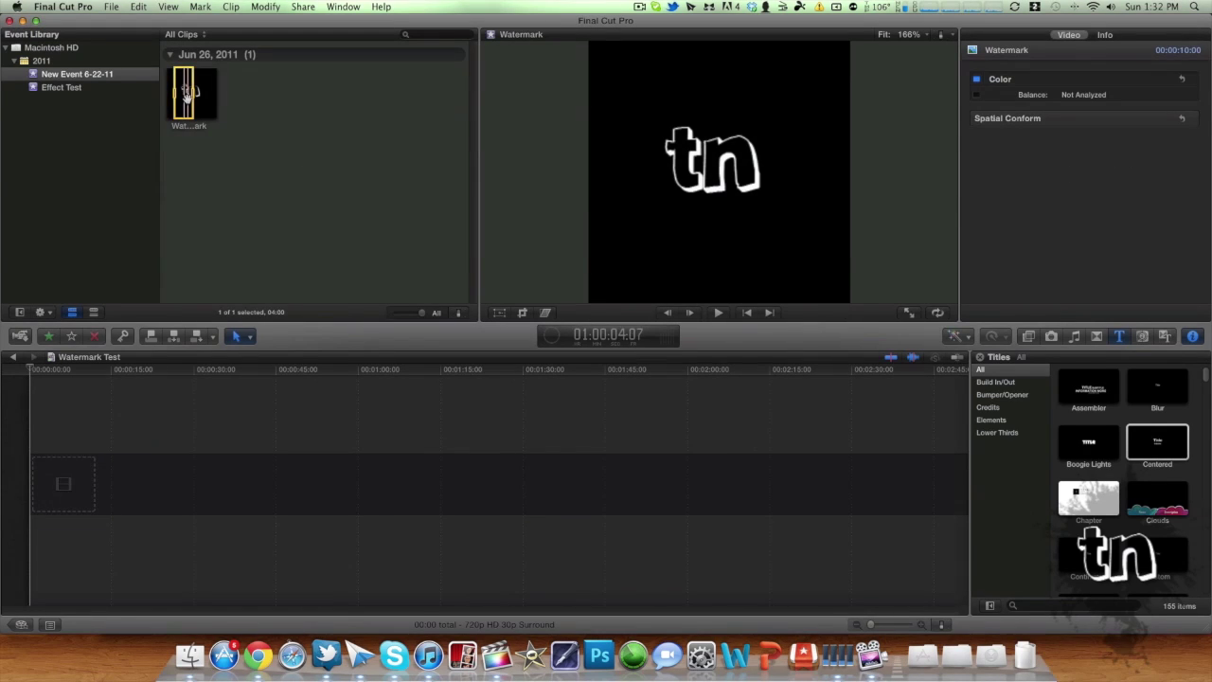
click(164, 97)
- From the Effect Test event, replace the trial IMG_0021 clip with garden clip IMG_0022 in the timeline
click(52, 88)
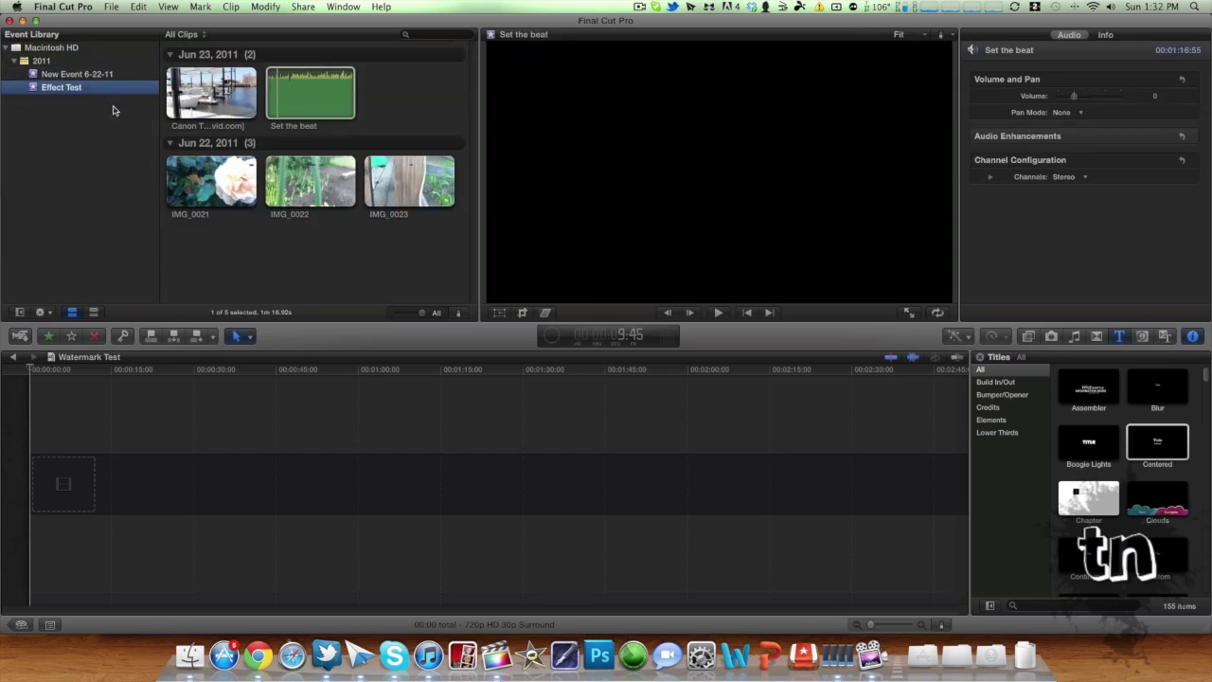
click(204, 182)
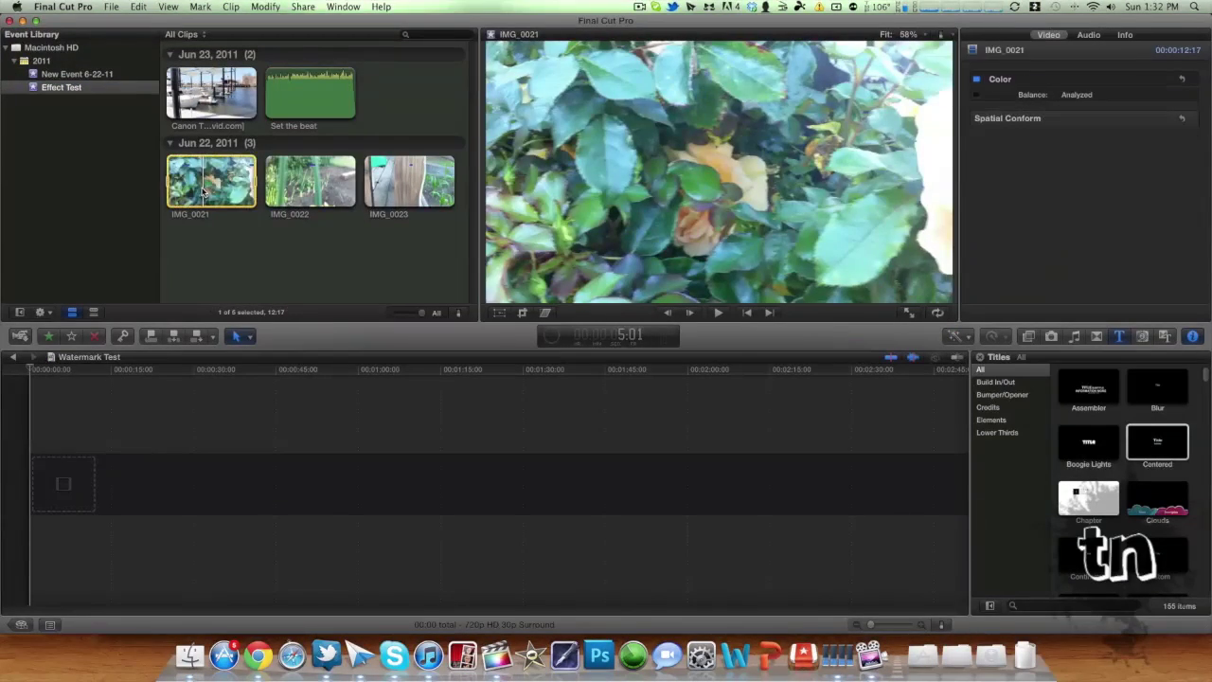
key(e)
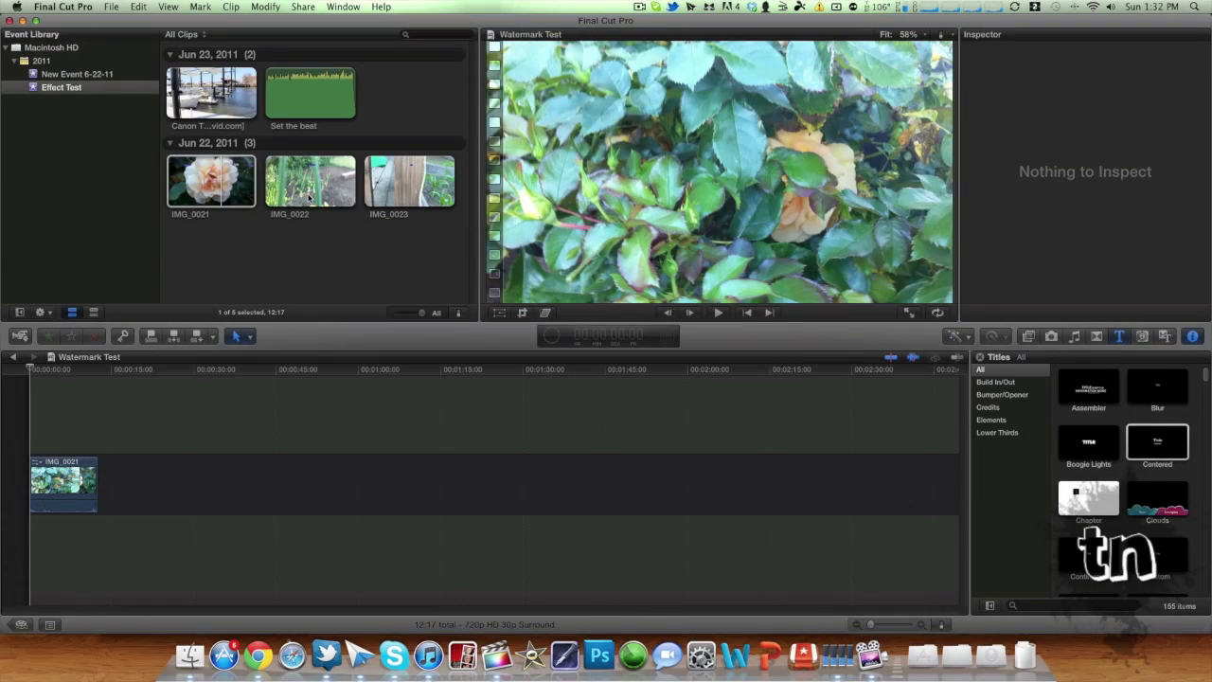
click(63, 482)
key(Delete)
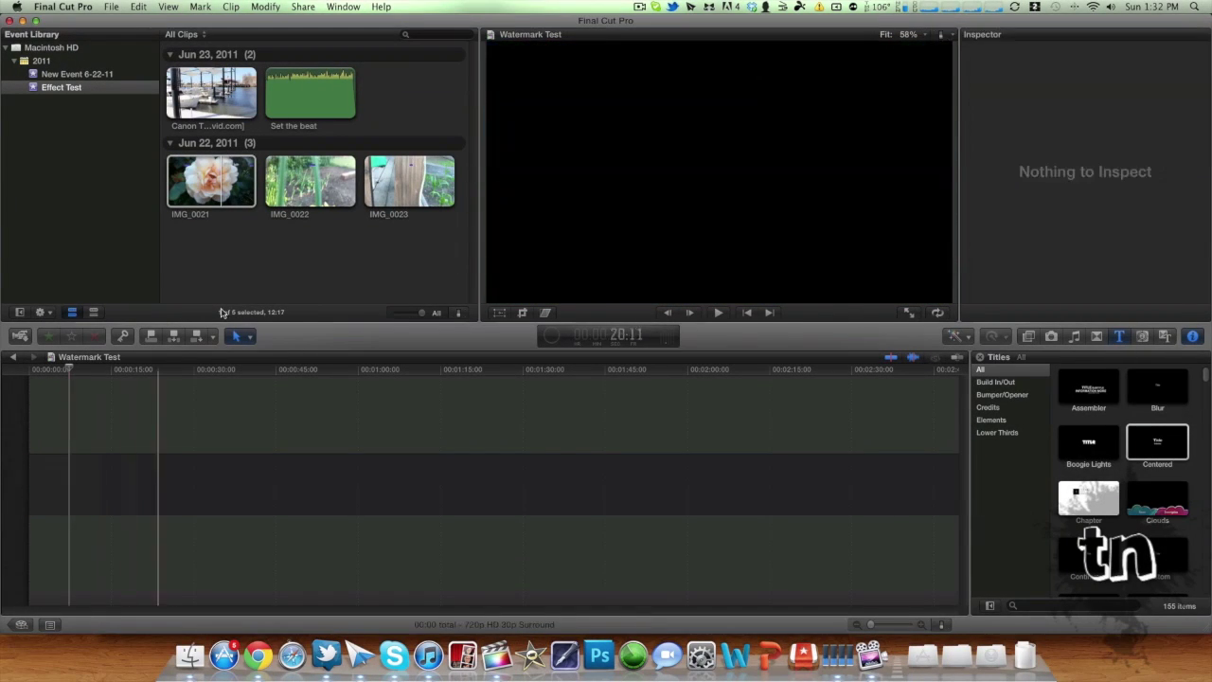
drag(311, 181, 34, 479)
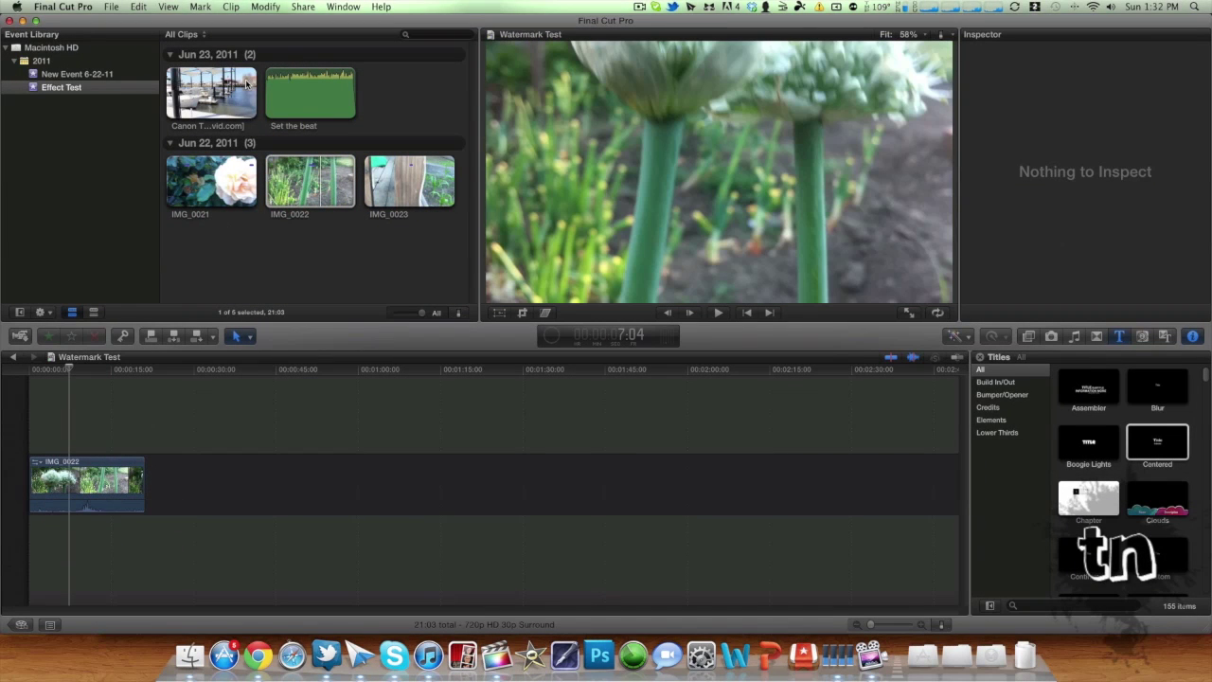
click(105, 75)
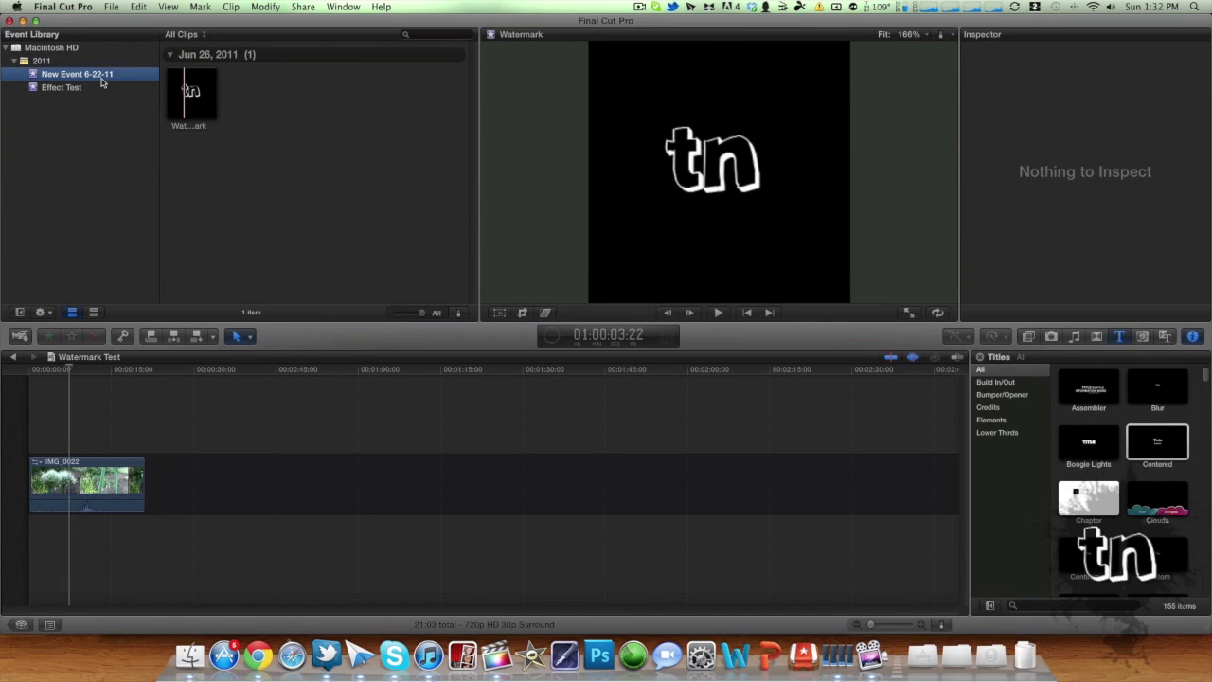
- Stack the Watermark clip above IMG_0022 at the project start, preview playback, then select it
click(192, 93)
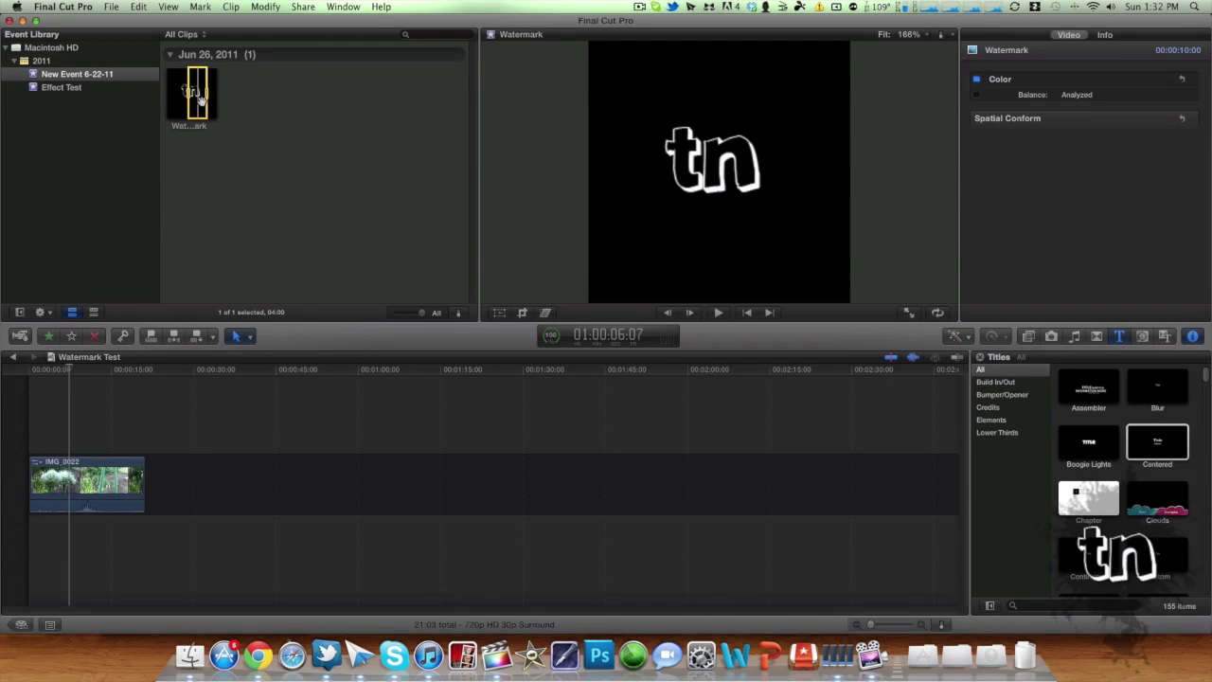
drag(200, 93, 29, 422)
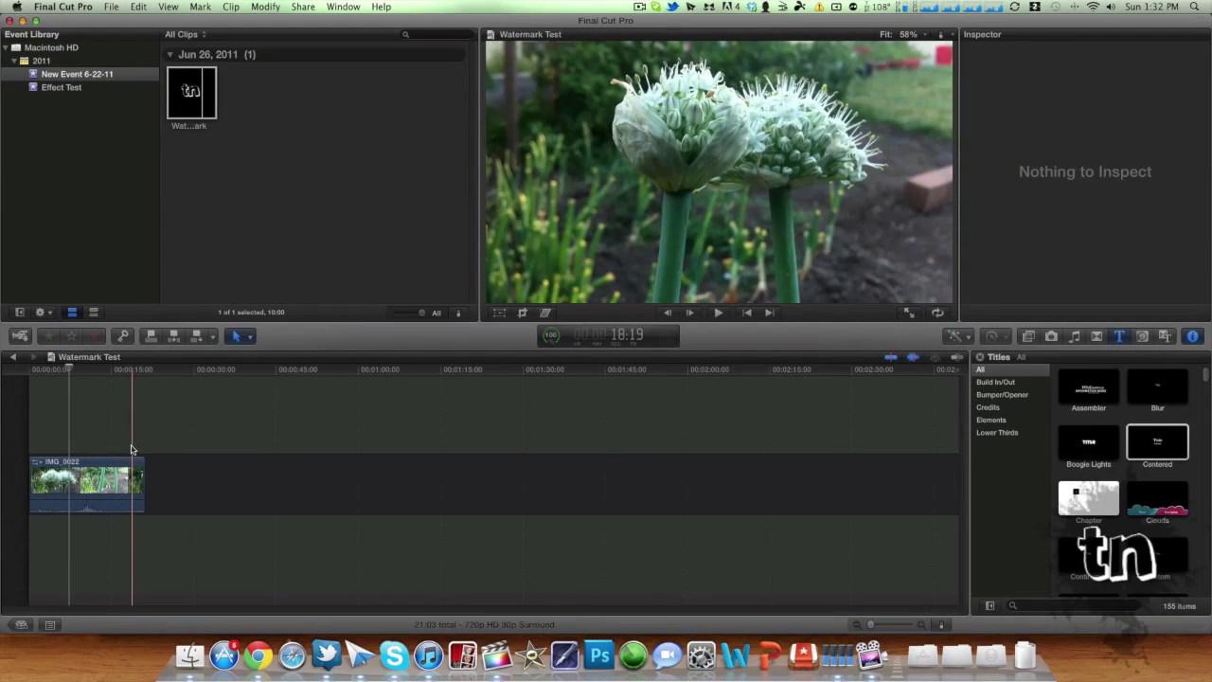
key(XF86AudioMute)
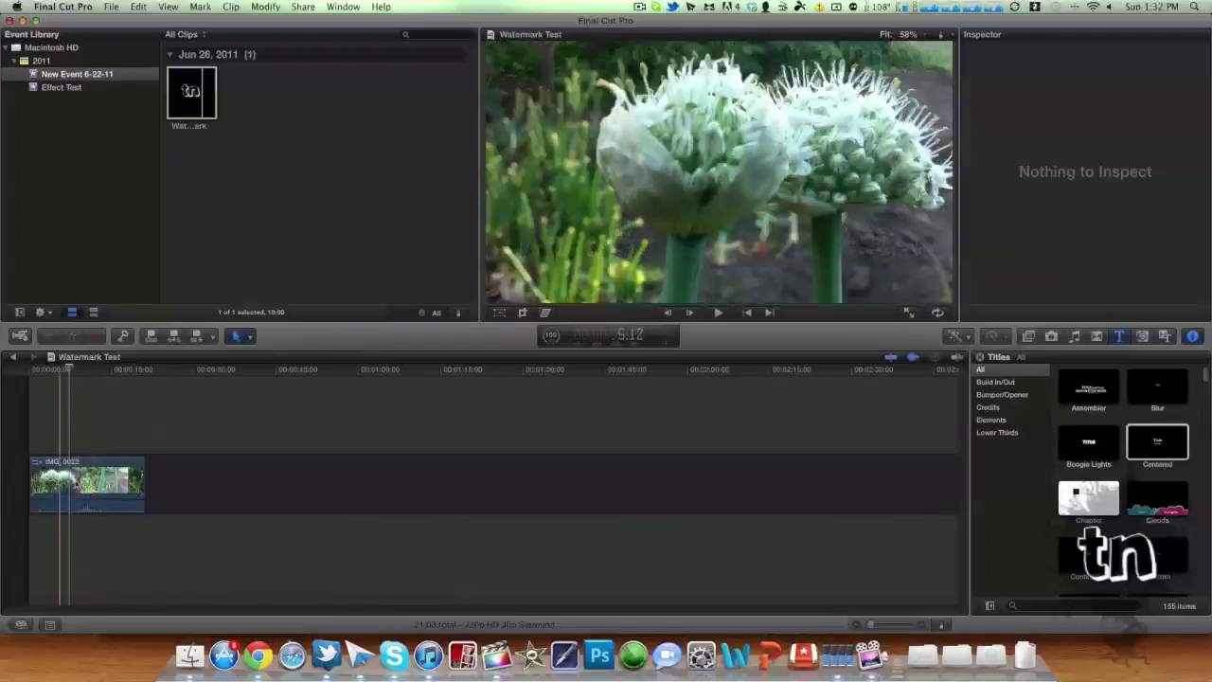
drag(190, 91, 40, 425)
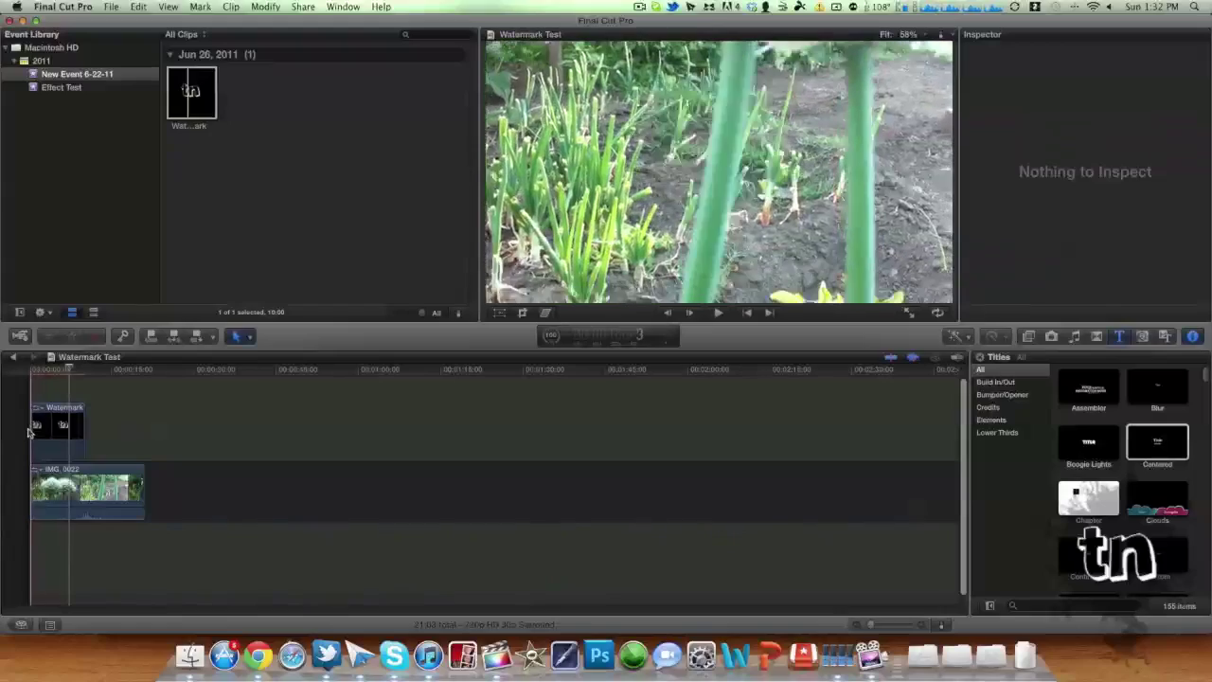
key(space)
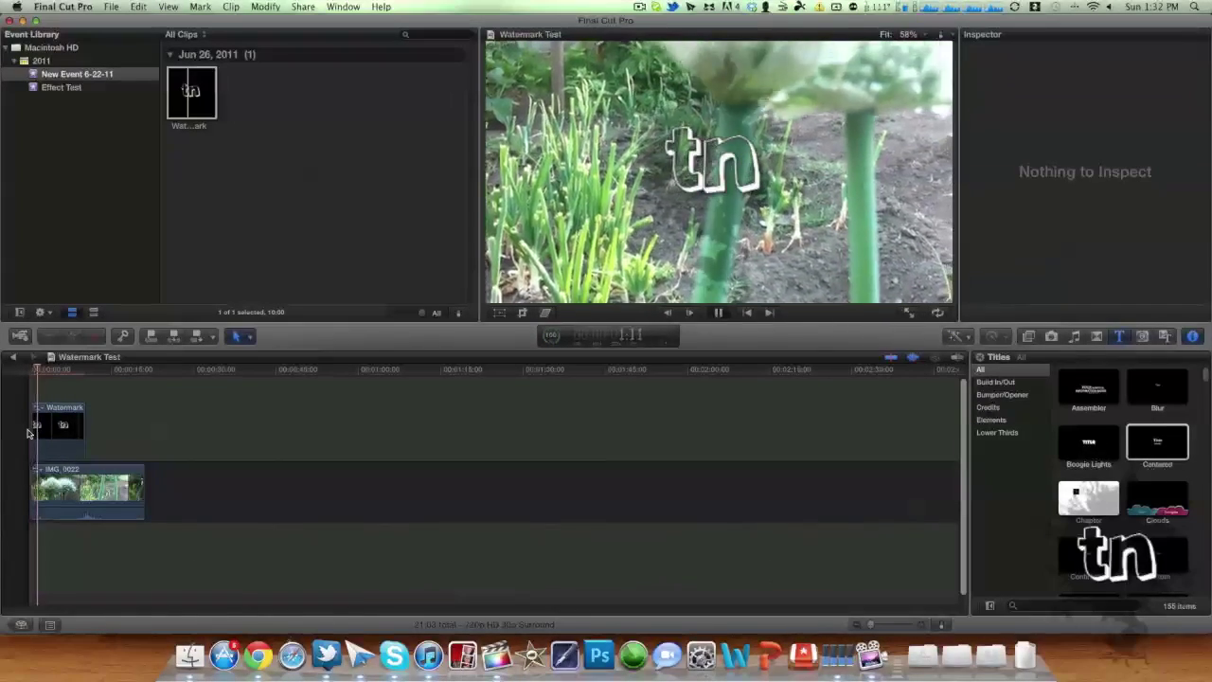
key(space)
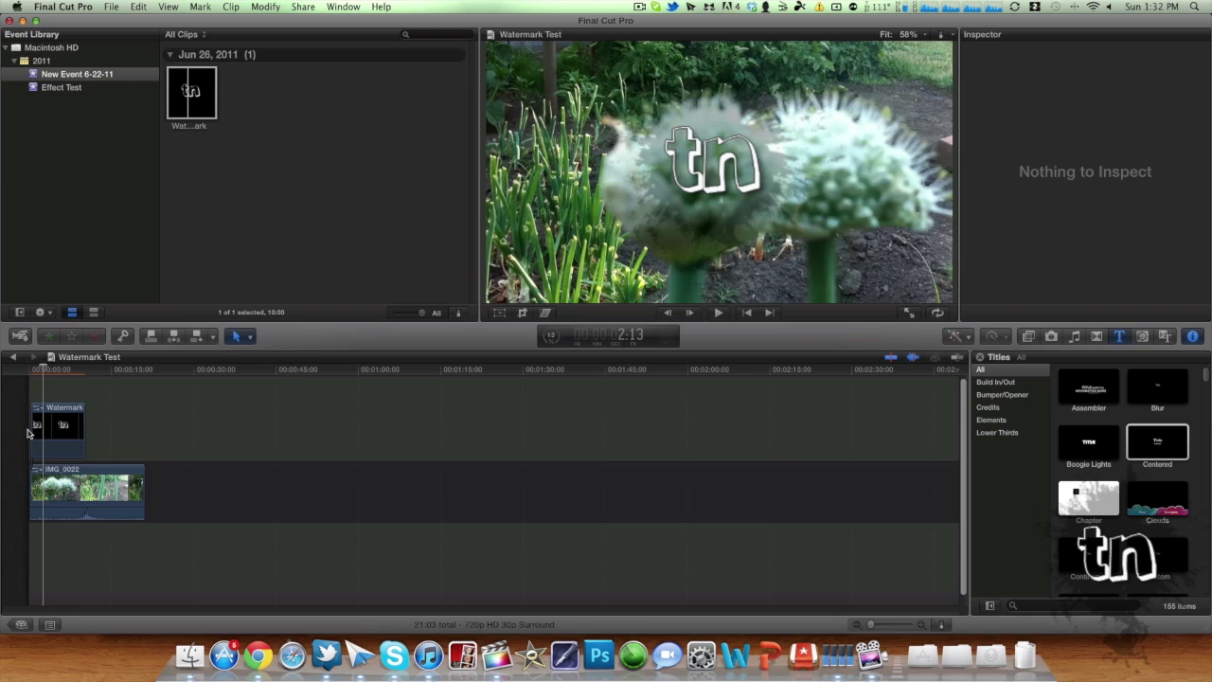
click(38, 431)
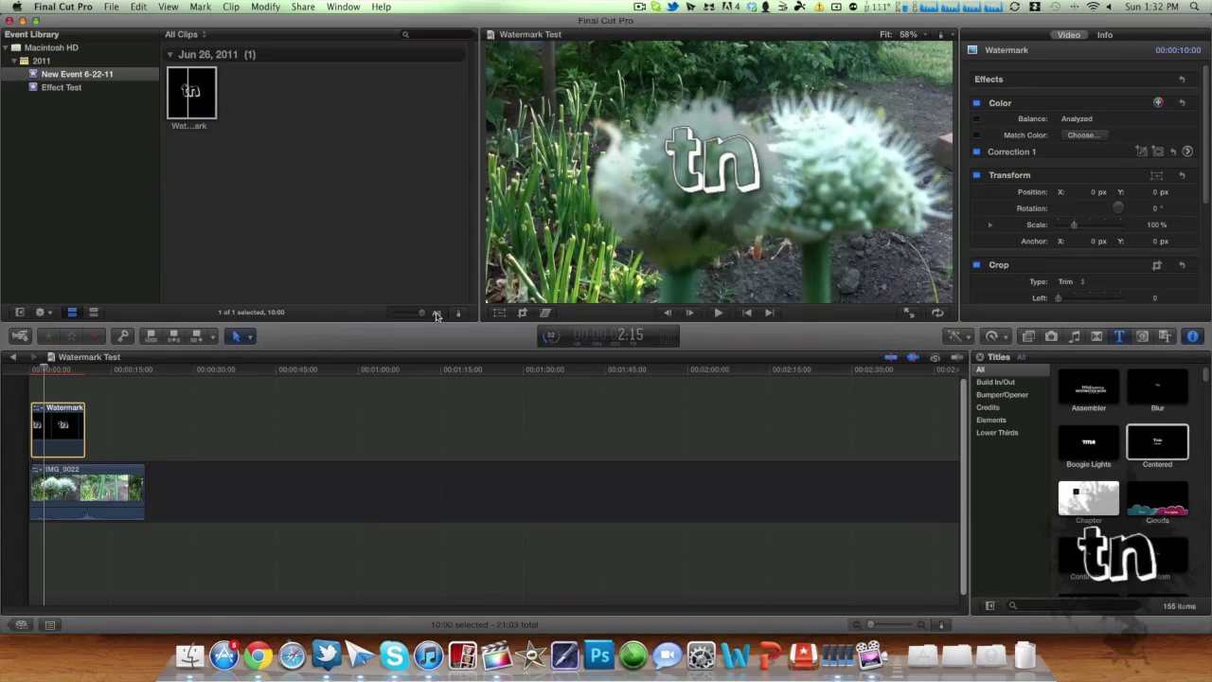
- Scale the tn logo to 61%, move it bottom-right, and extend it to IMG_0022's end
click(499, 314)
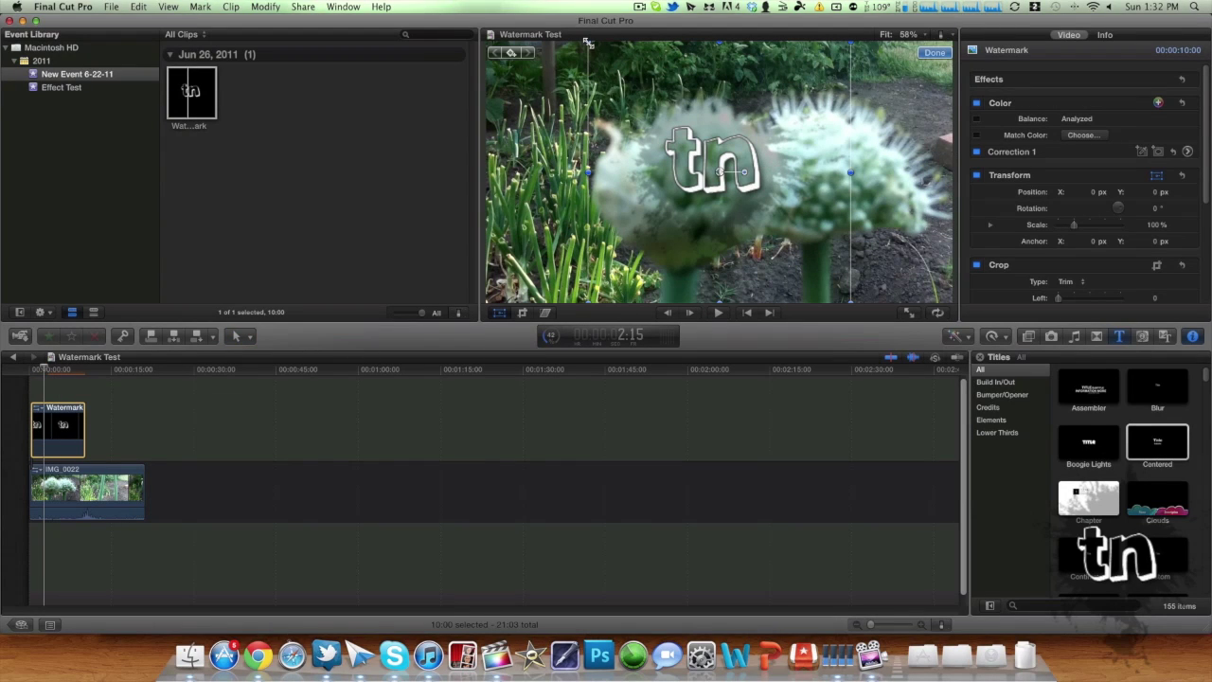
drag(589, 44, 673, 125)
click(369, 178)
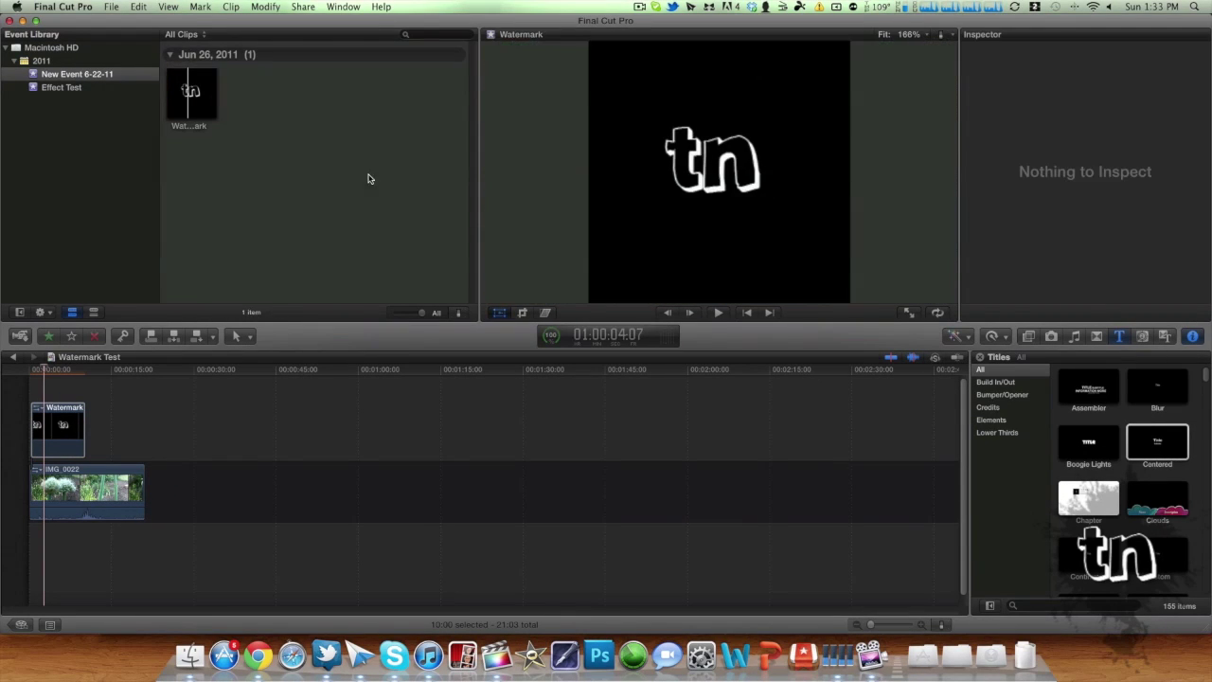
click(59, 418)
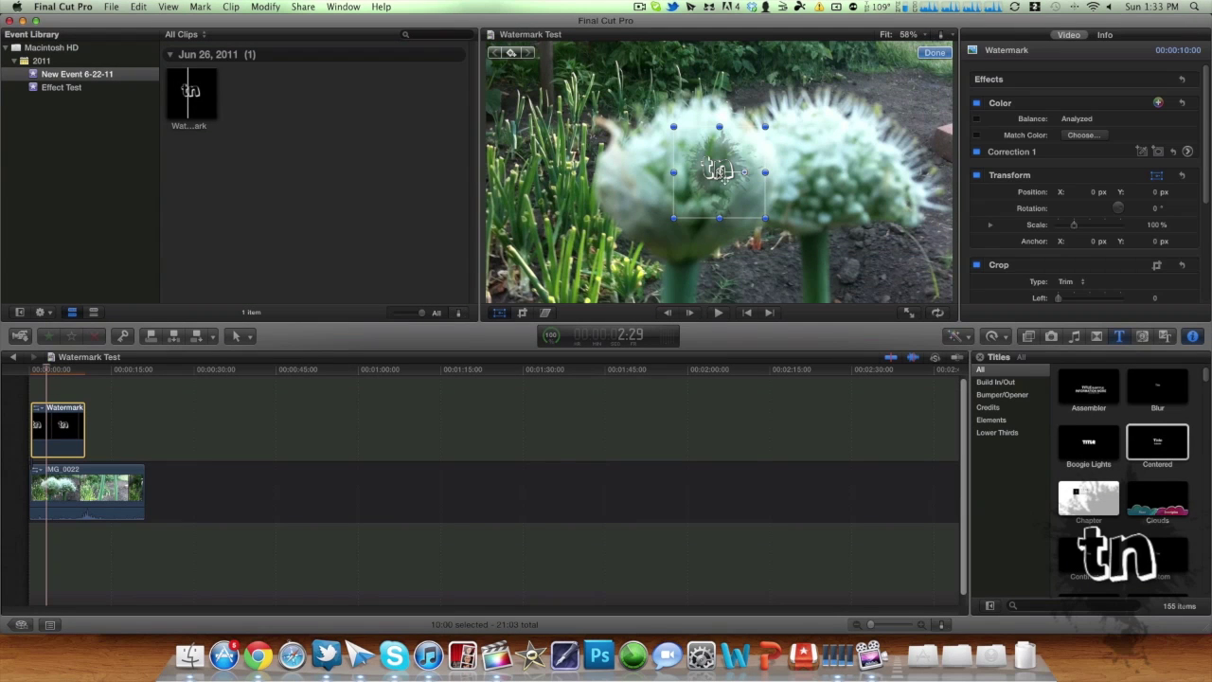
drag(717, 170, 913, 246)
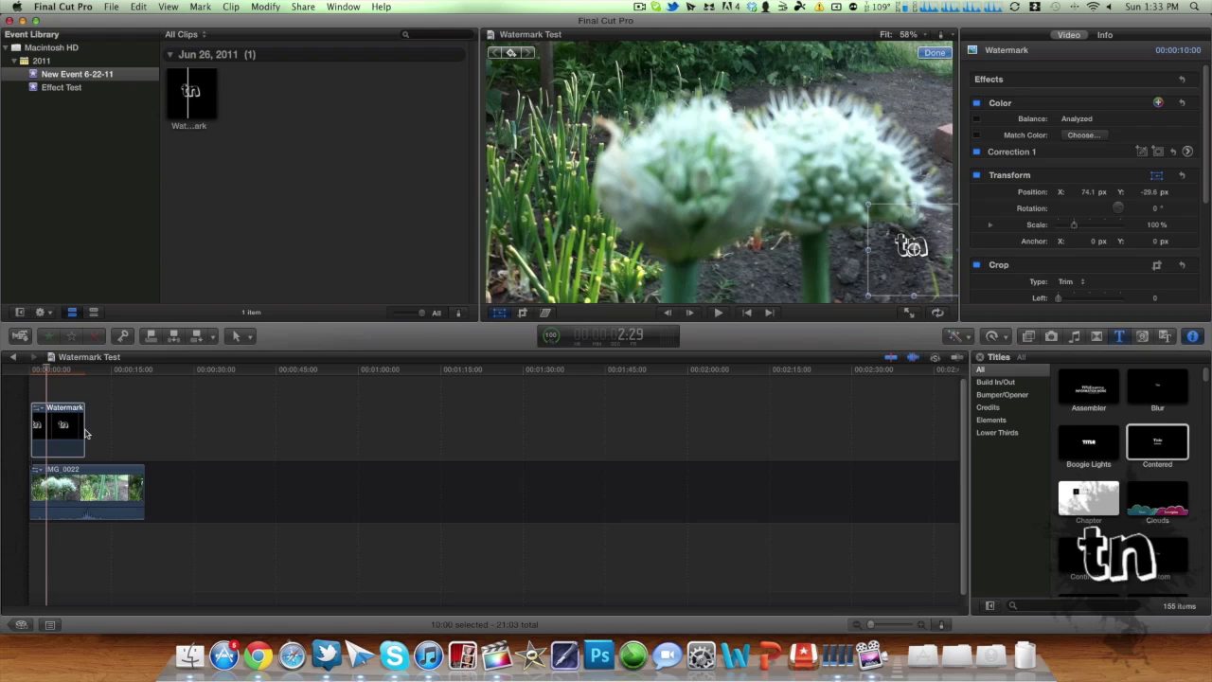
drag(85, 434, 144, 433)
mouse_move(84, 369)
mouse_down()
mouse_move(27, 369)
mouse_move(100, 376)
mouse_up()
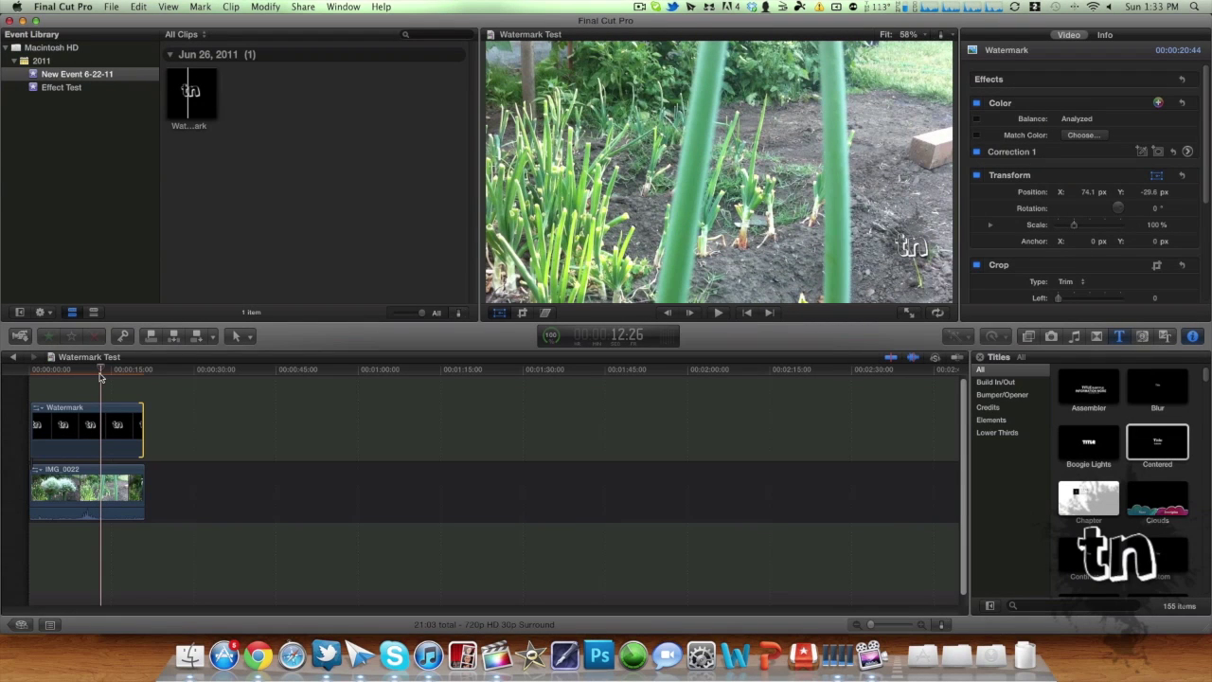
drag(100, 376, 29, 378)
key(space)
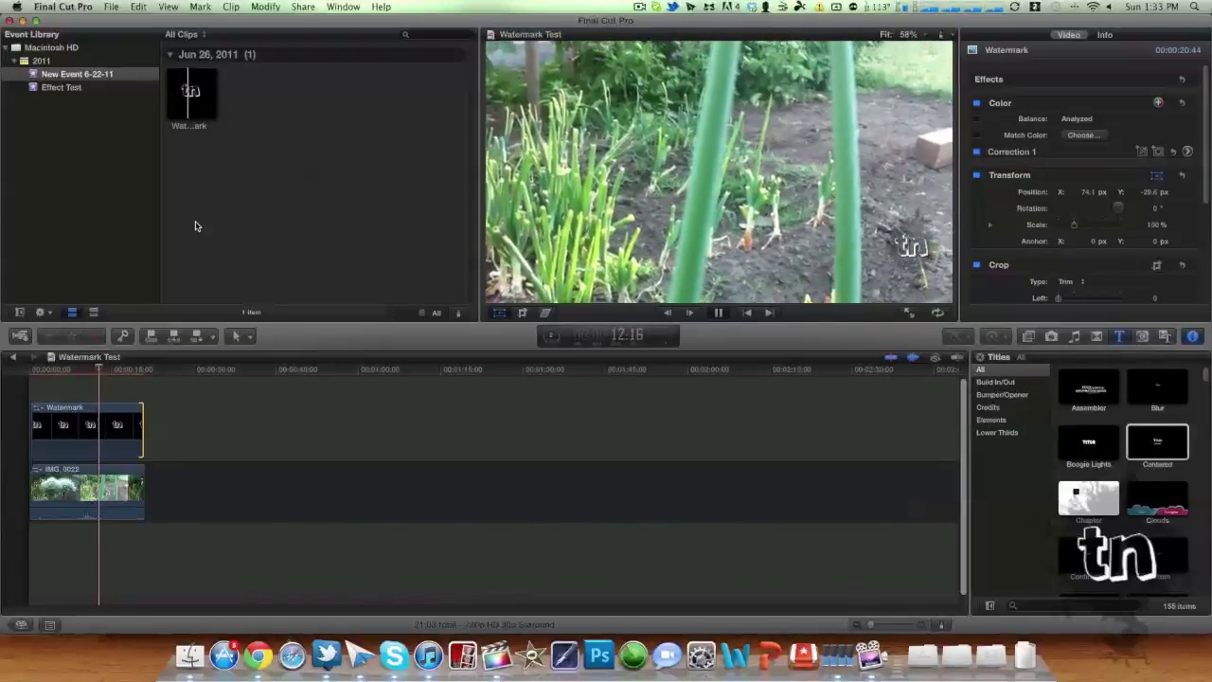
key(space)
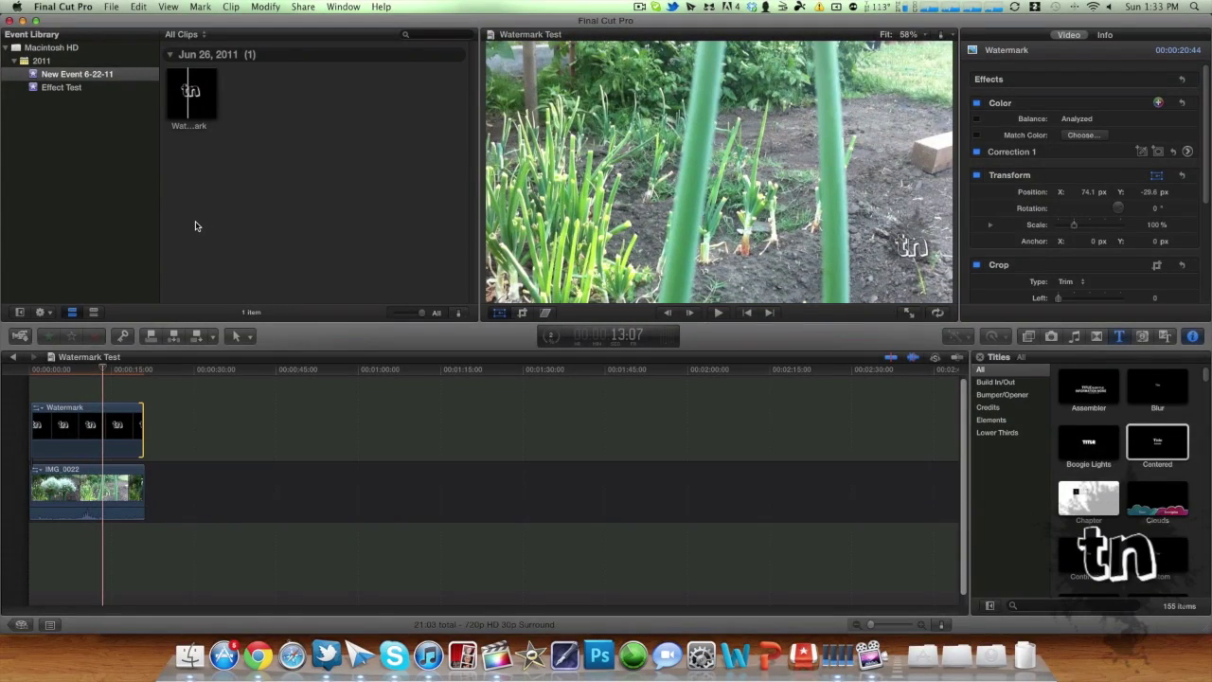